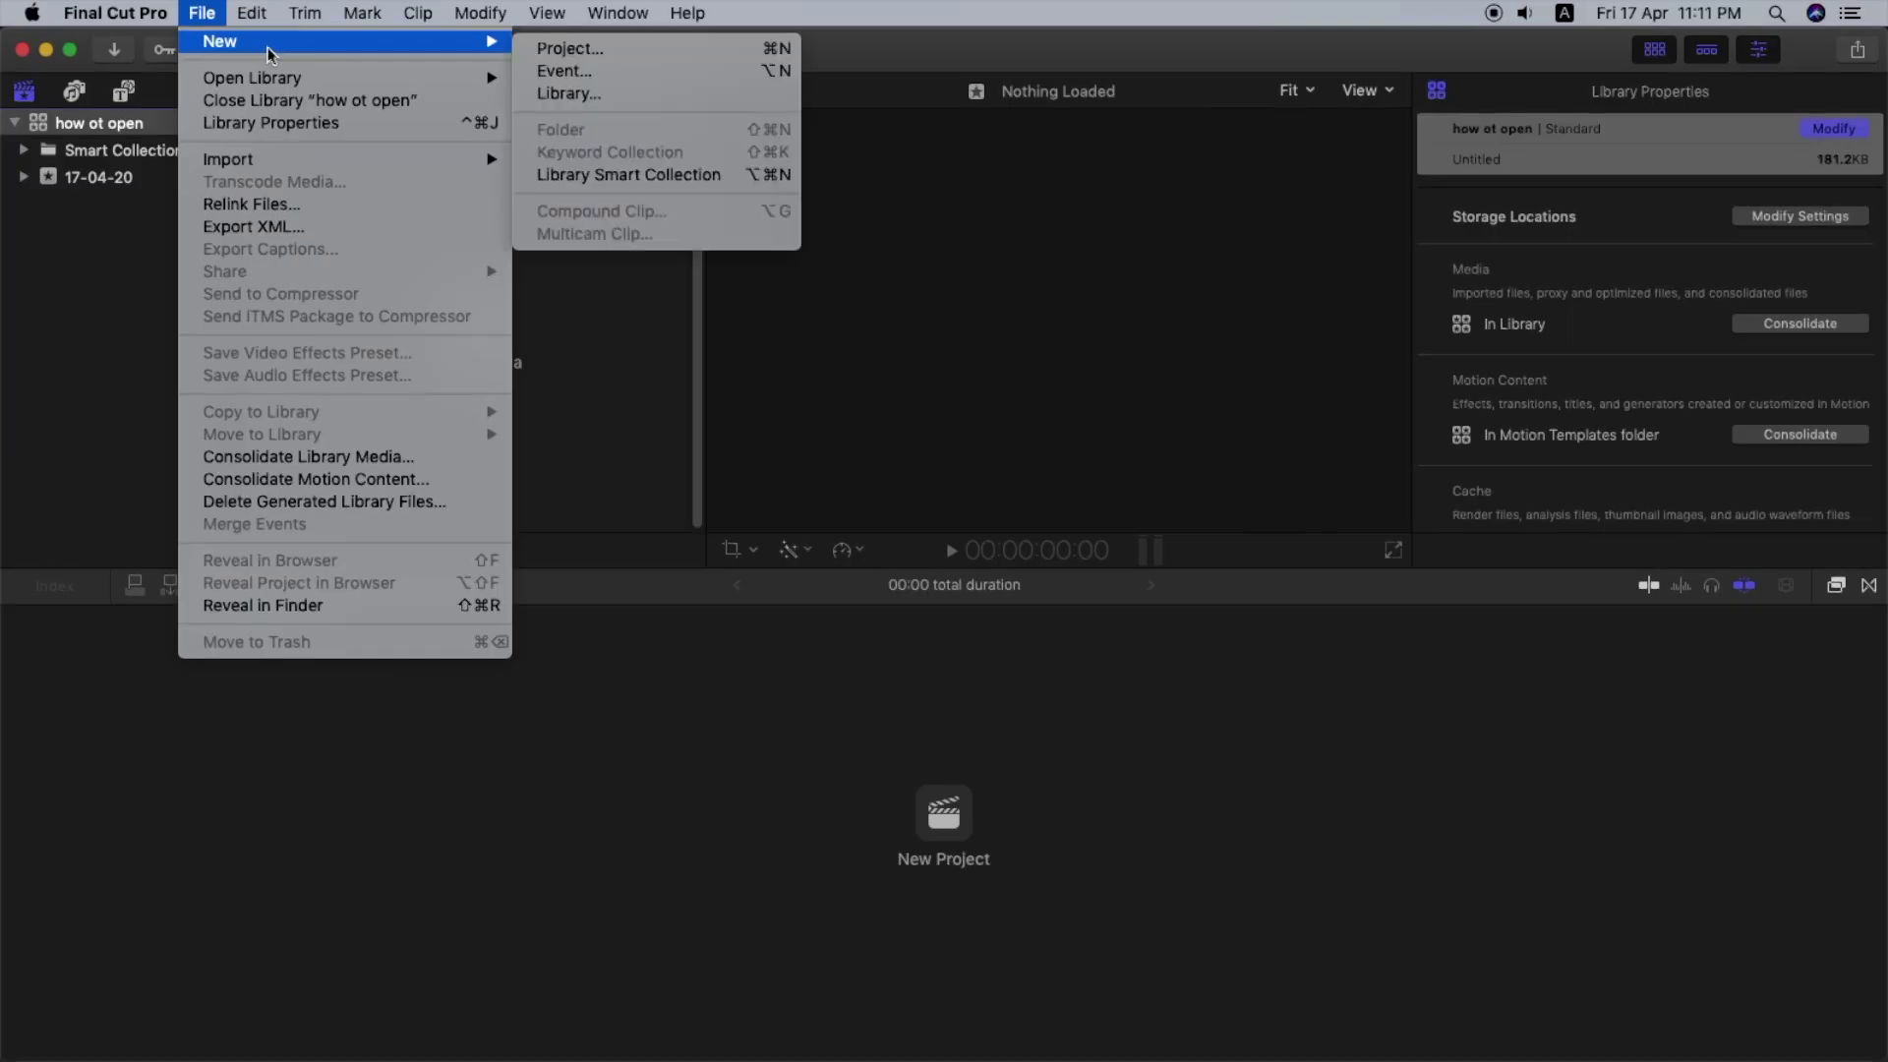
- Cancel a first new-project attempt and start a new project from the library's shortcut menu
{"action": "left_click", "coordinate": [714, 57]}
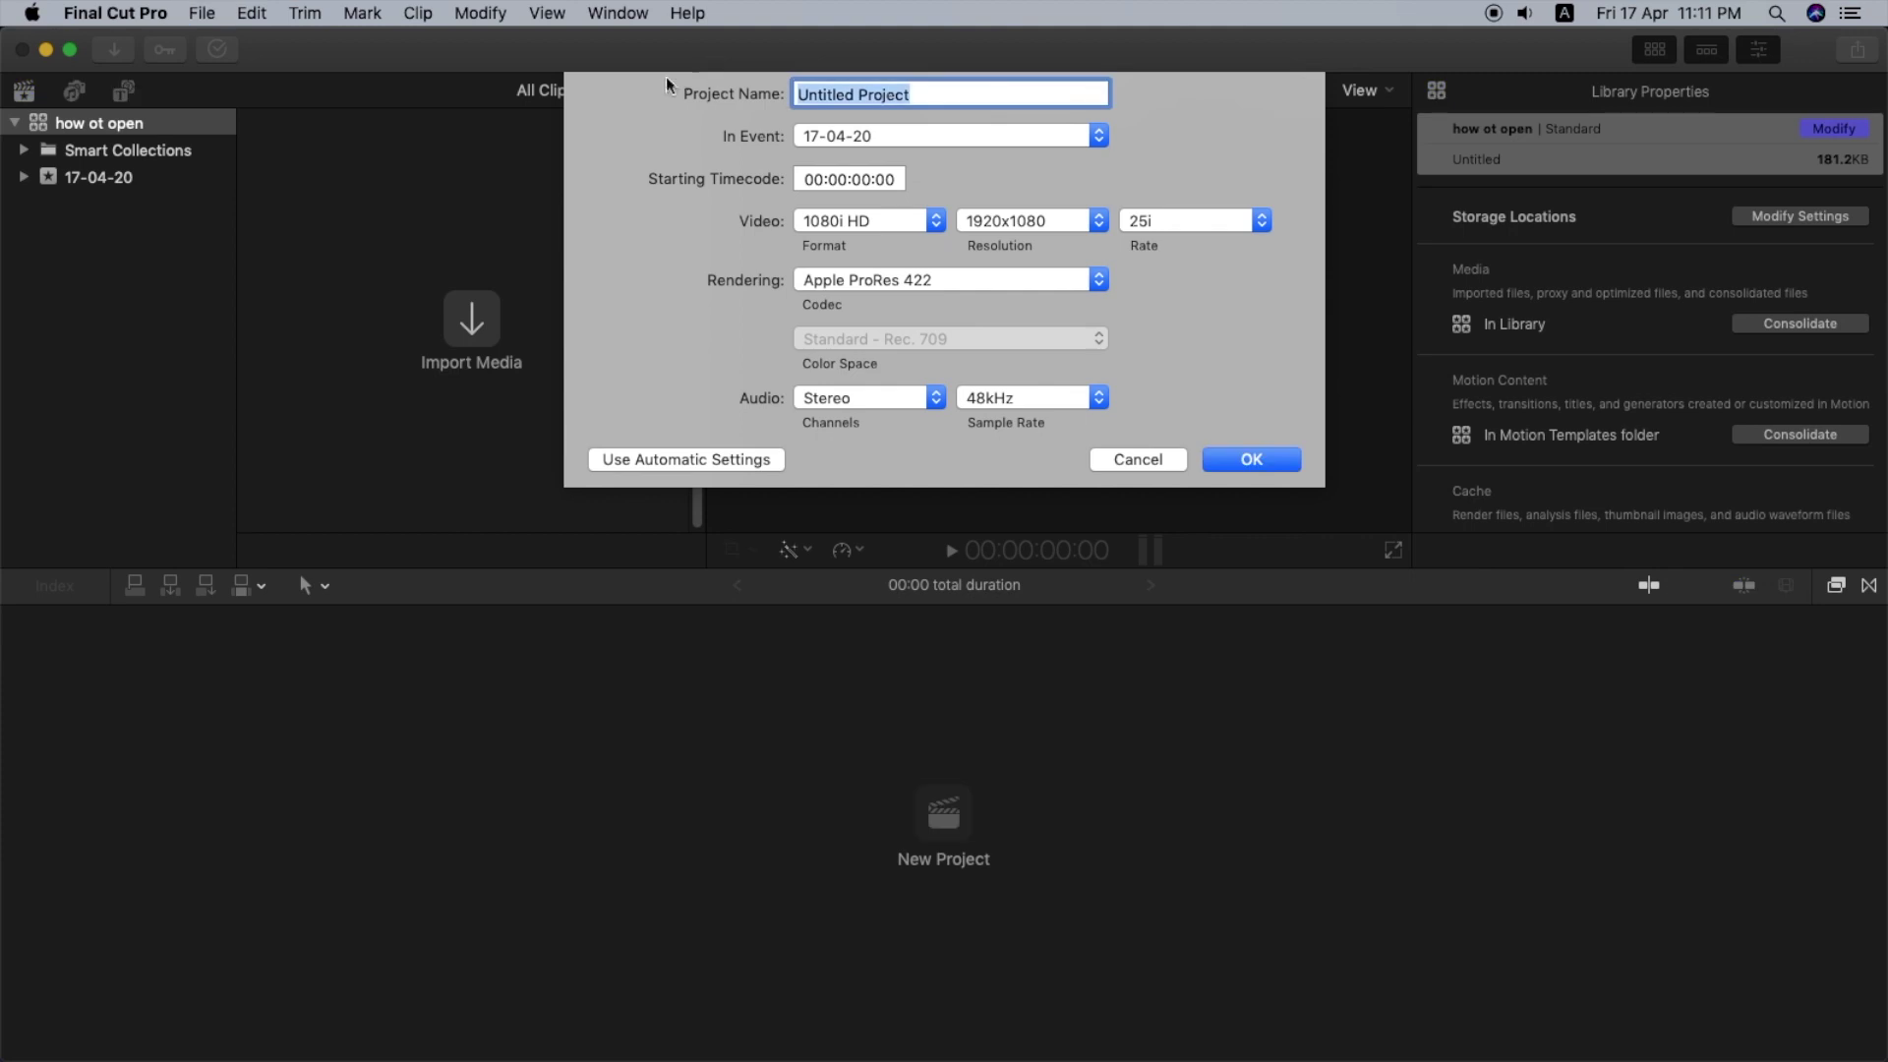
{"action": "left_click", "coordinate": [1106, 461]}
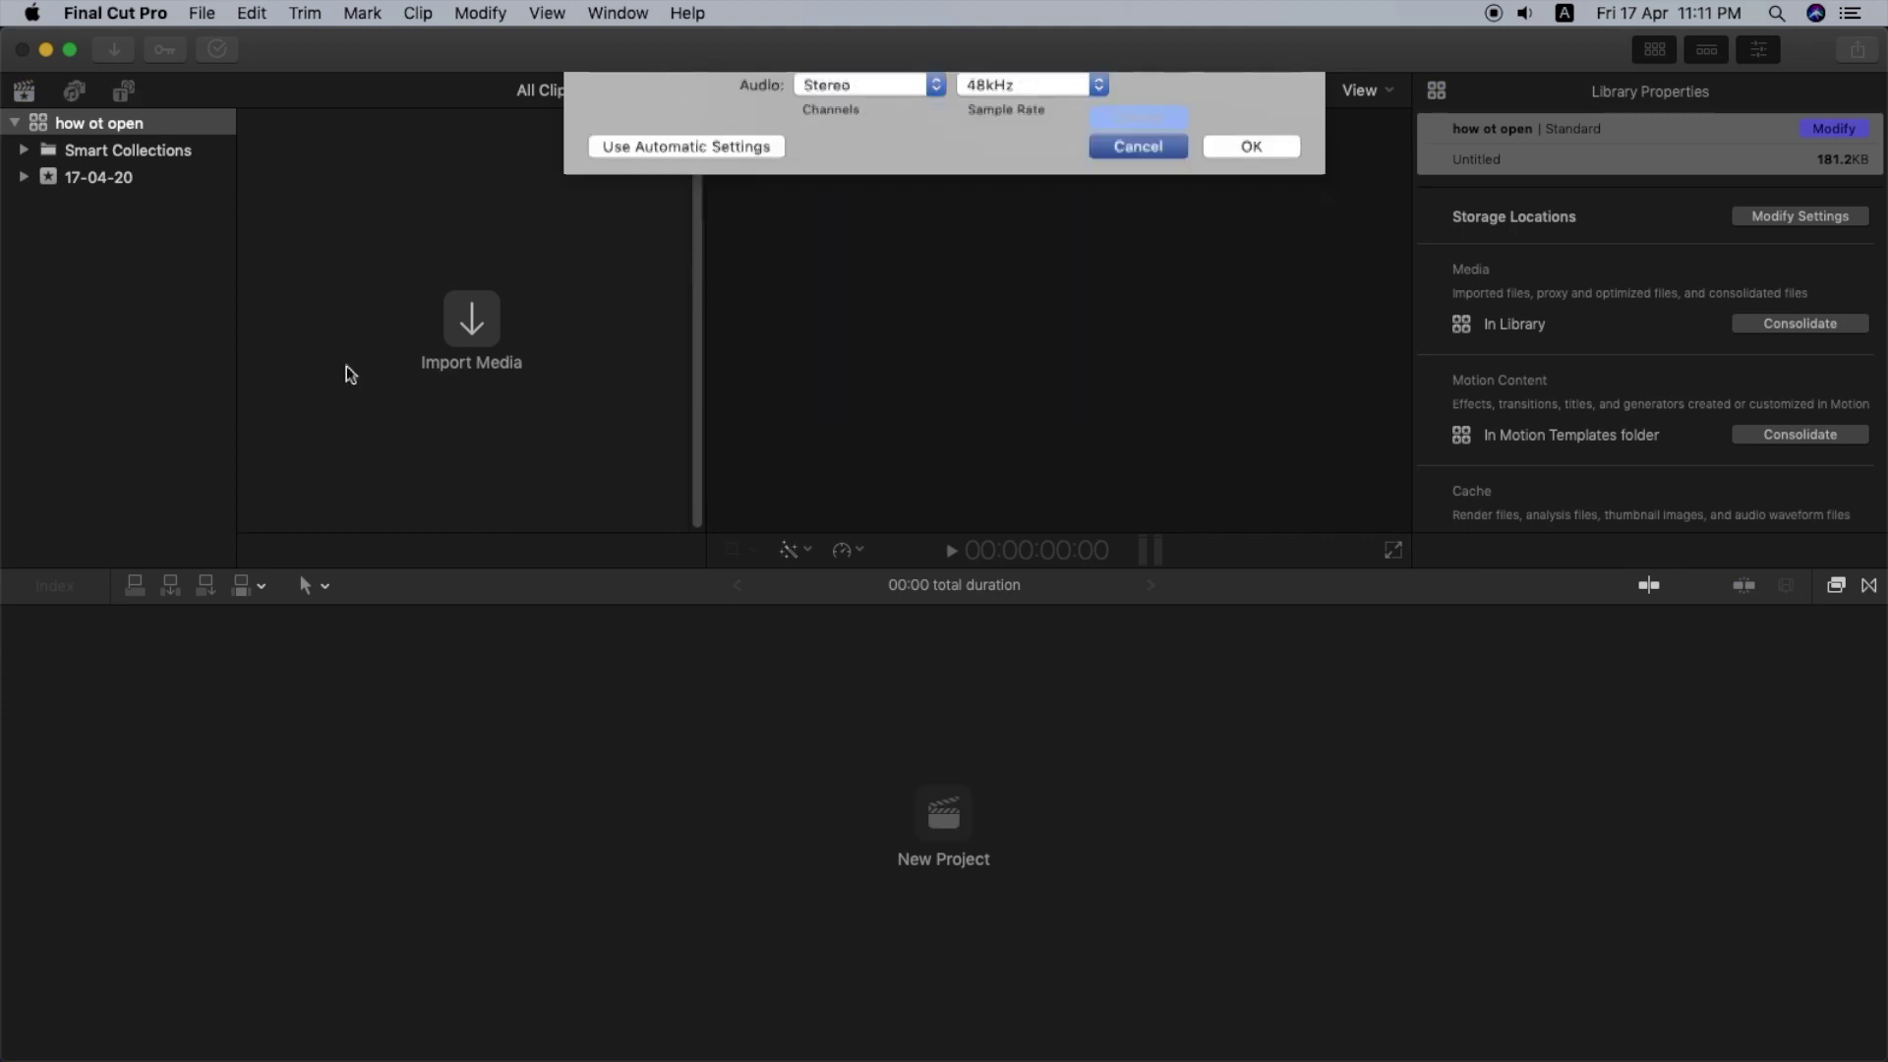
{"action": "right_click", "coordinate": [179, 131]}
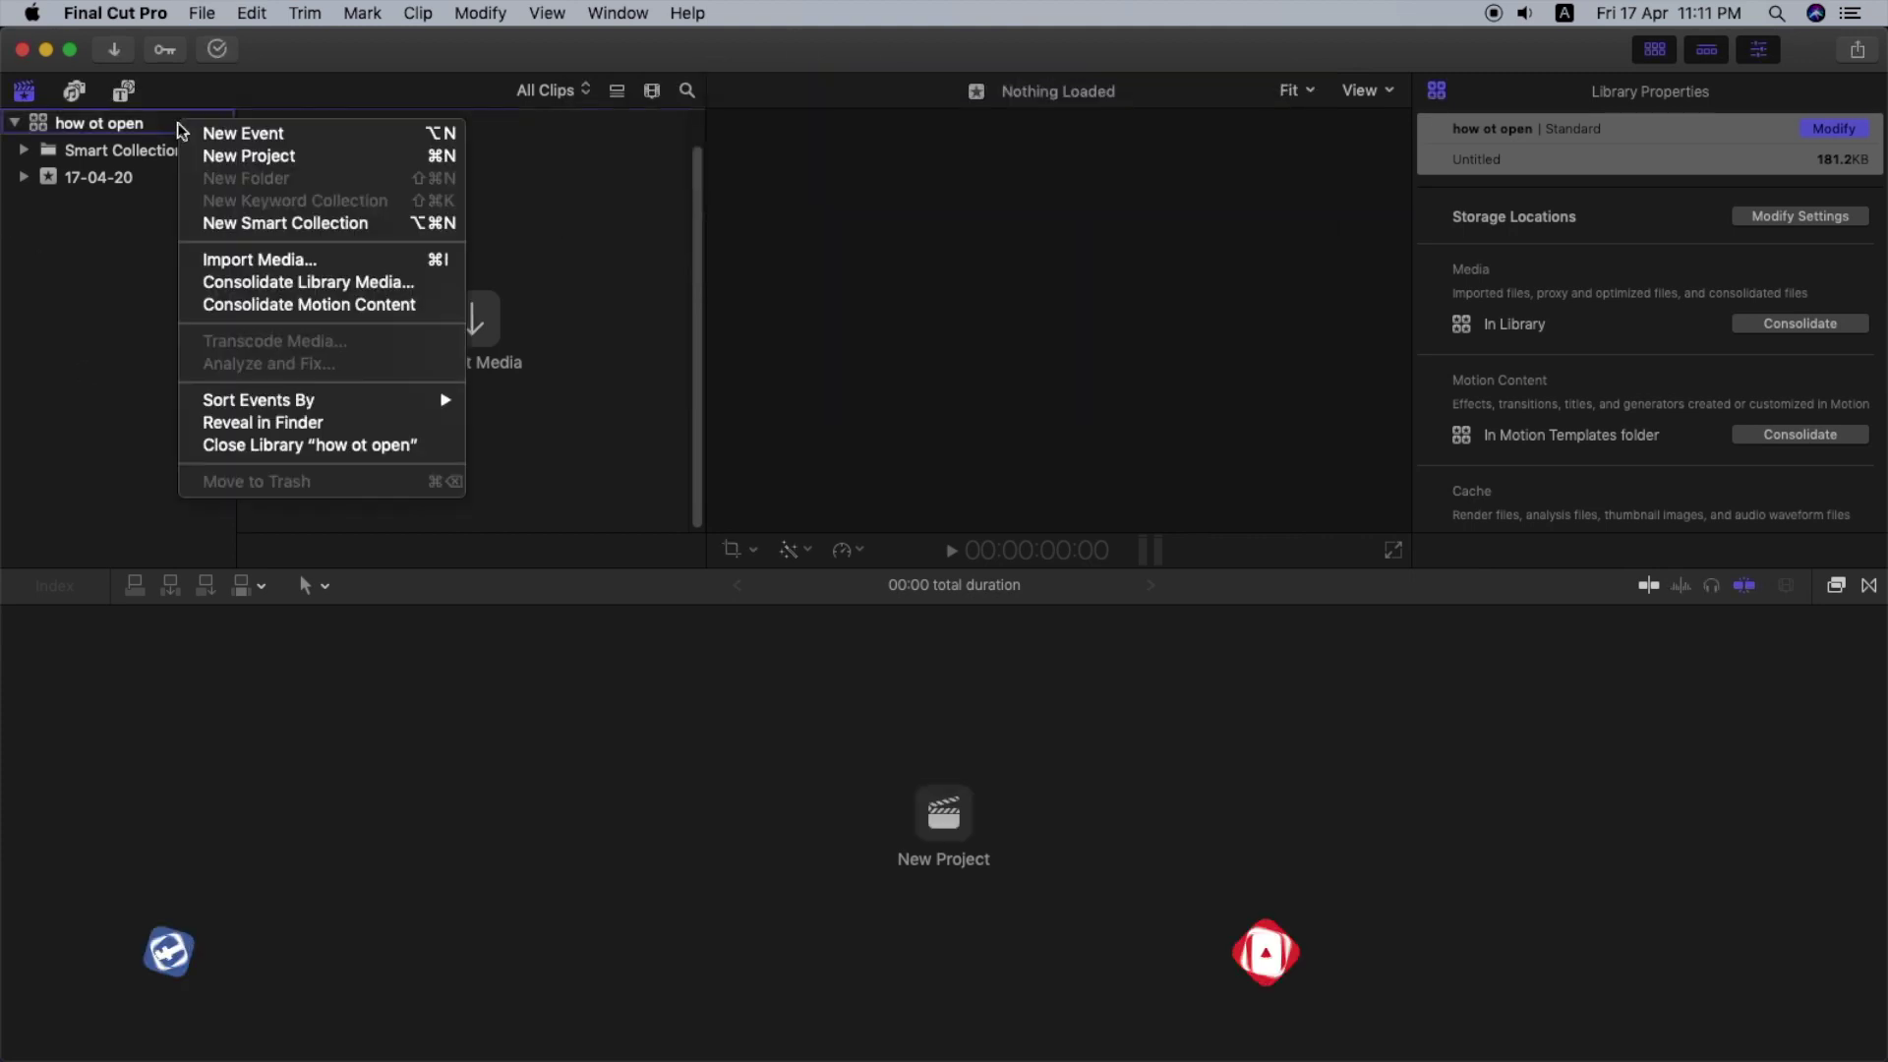
{"action": "left_click", "coordinate": [272, 160]}
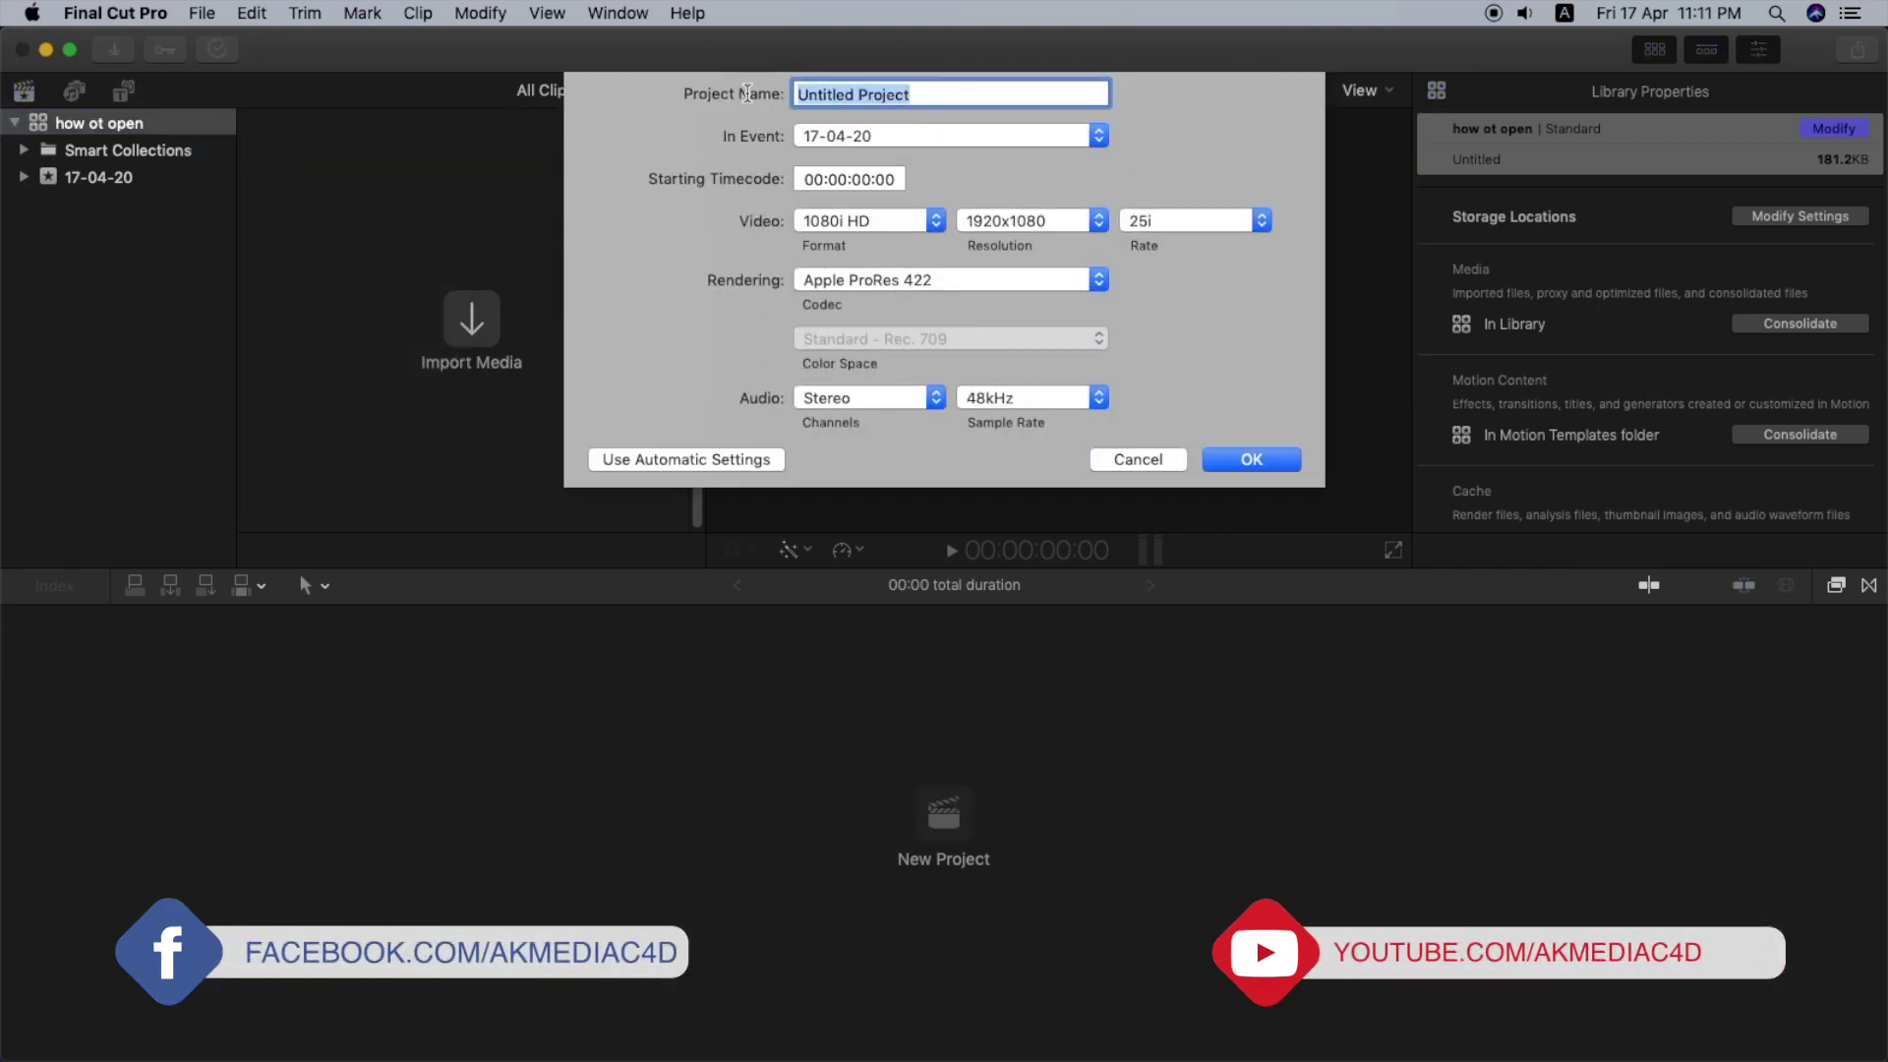
- Name the project 'how to open', keep event 17-04-20, and confirm
{"action": "type", "text": "h"}
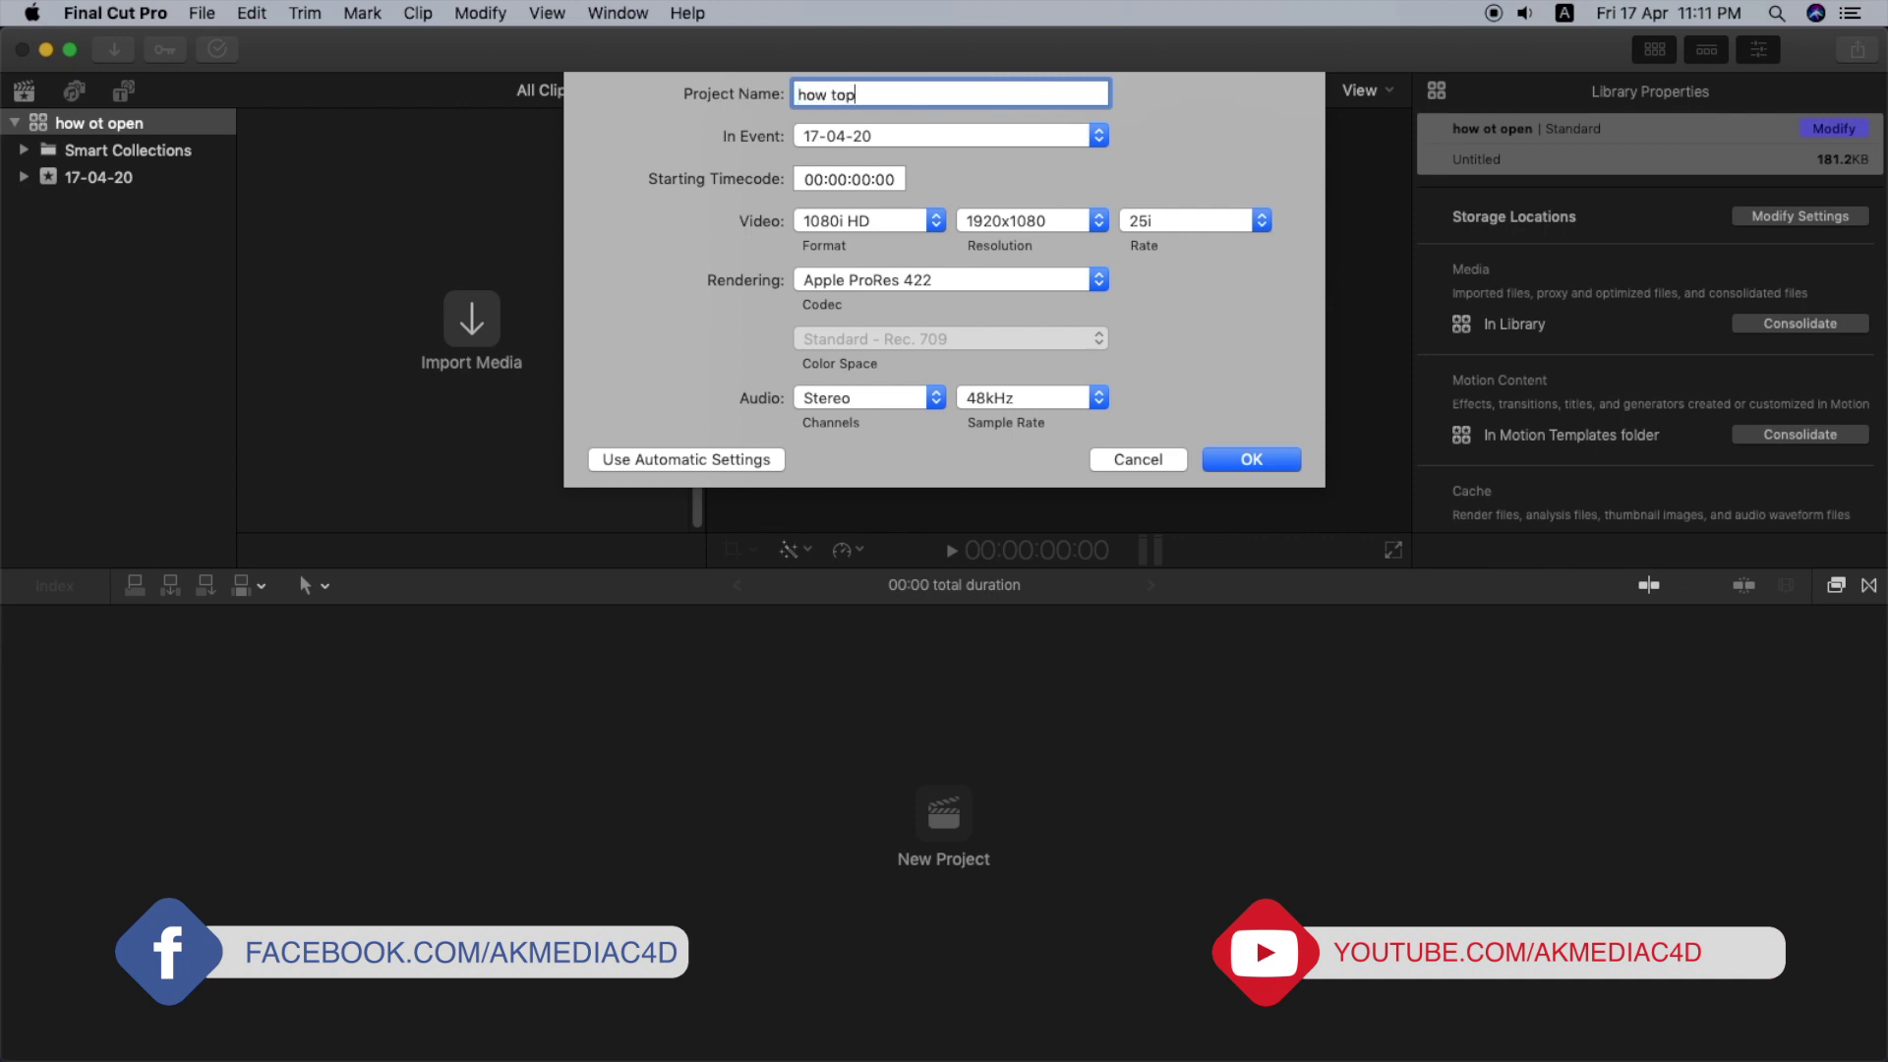
{"action": "type", "text": "ow to open"}
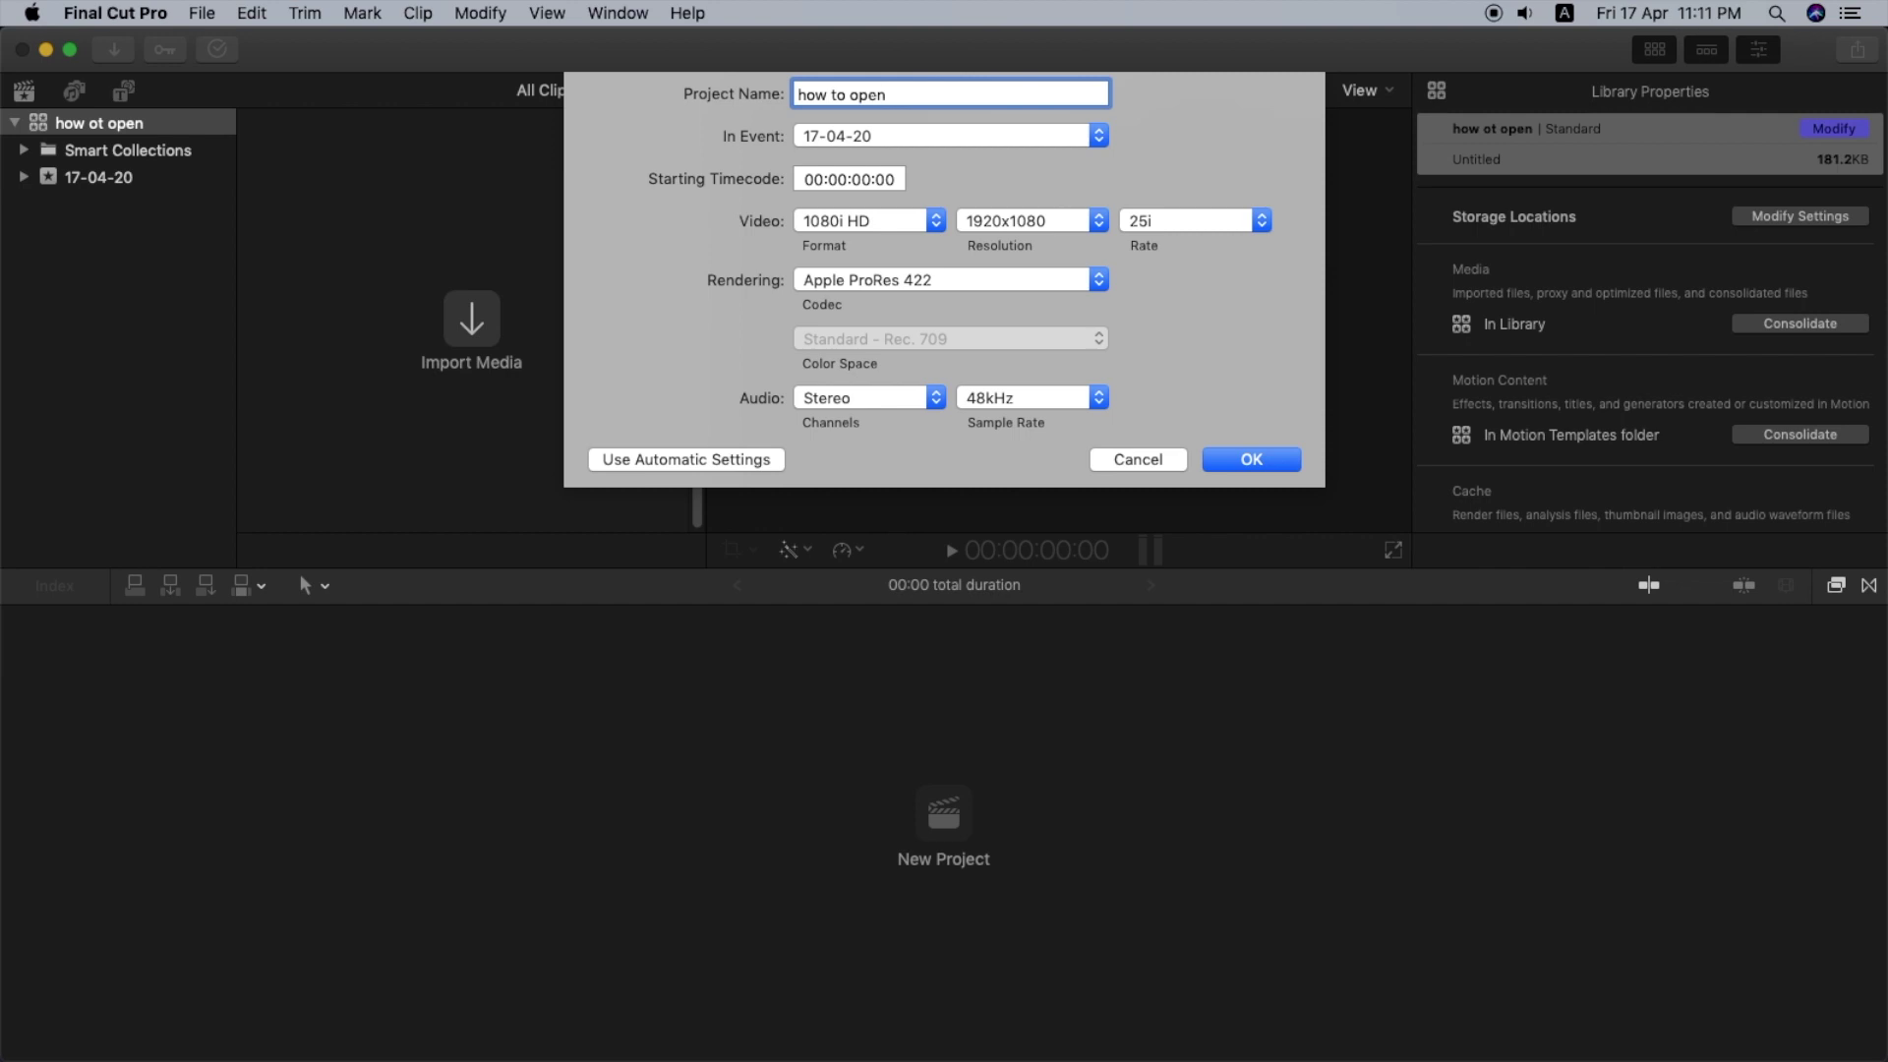
{"action": "left_click", "coordinate": [915, 141]}
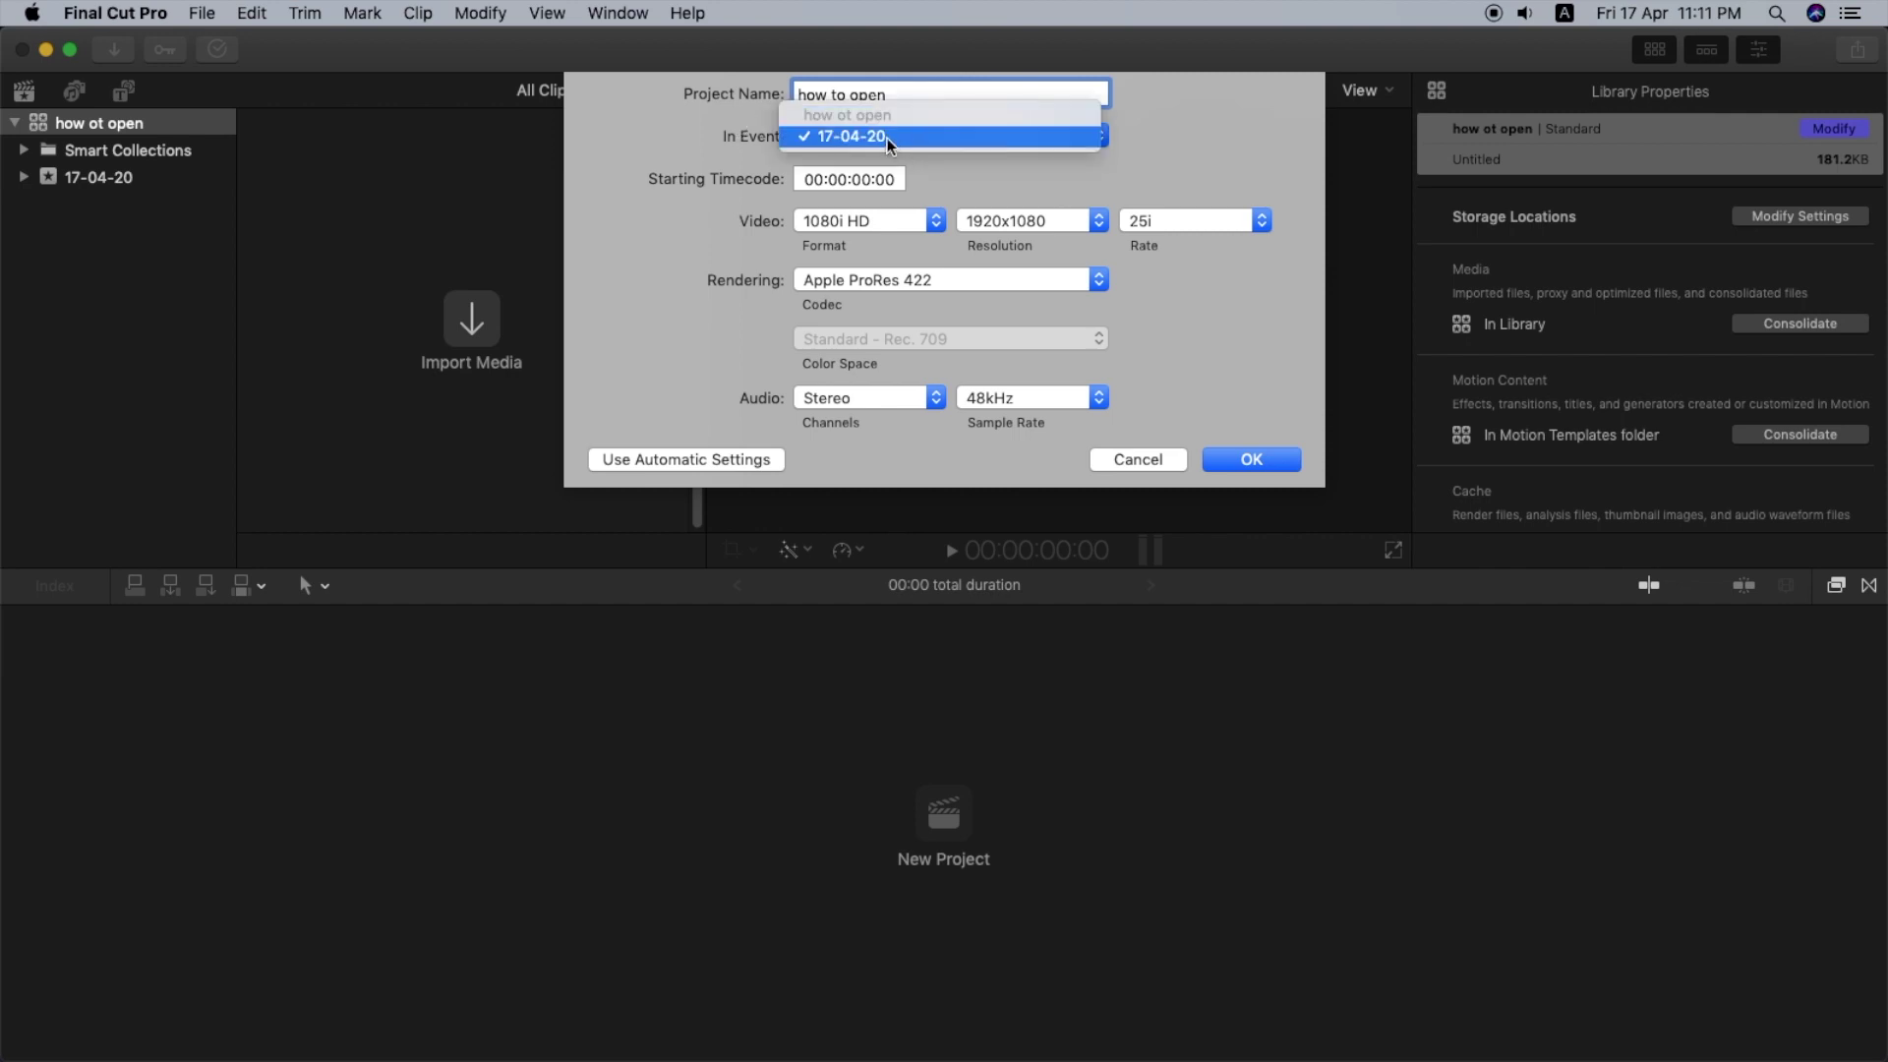
{"action": "left_click", "coordinate": [889, 138]}
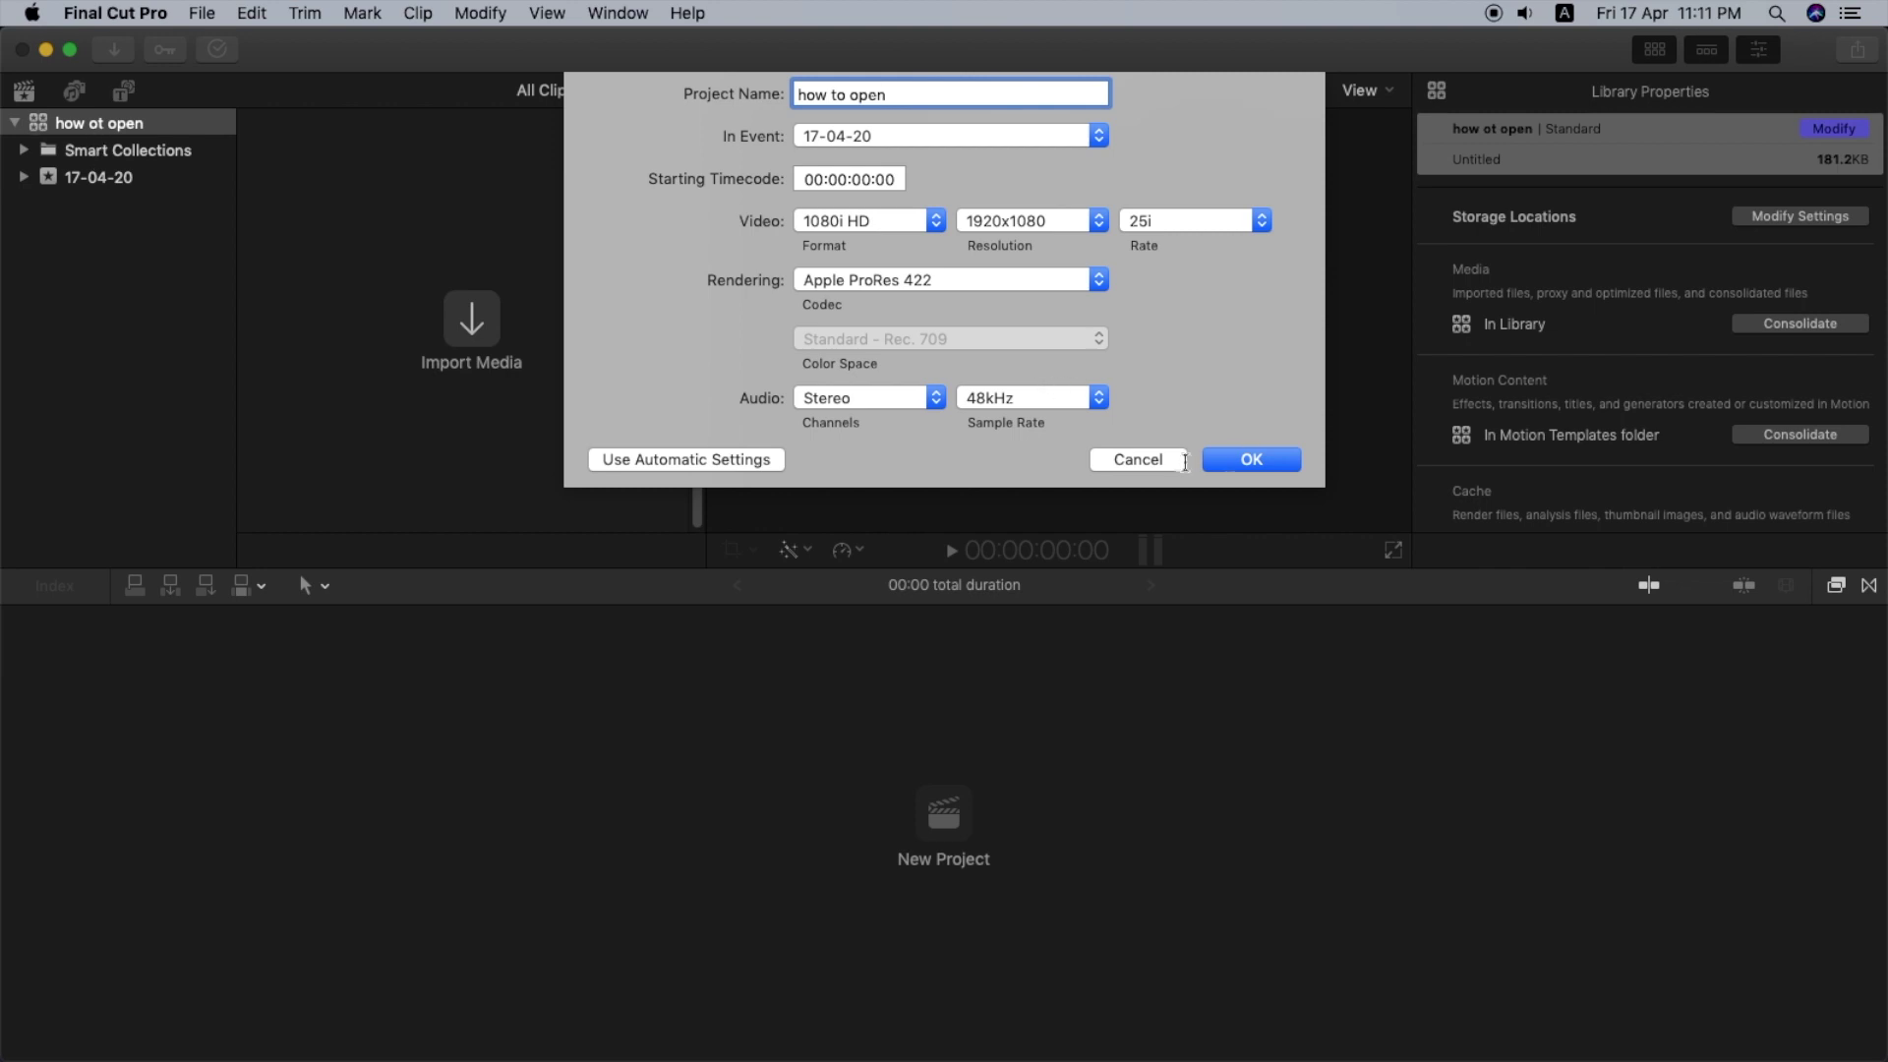
{"action": "key", "text": "Return"}
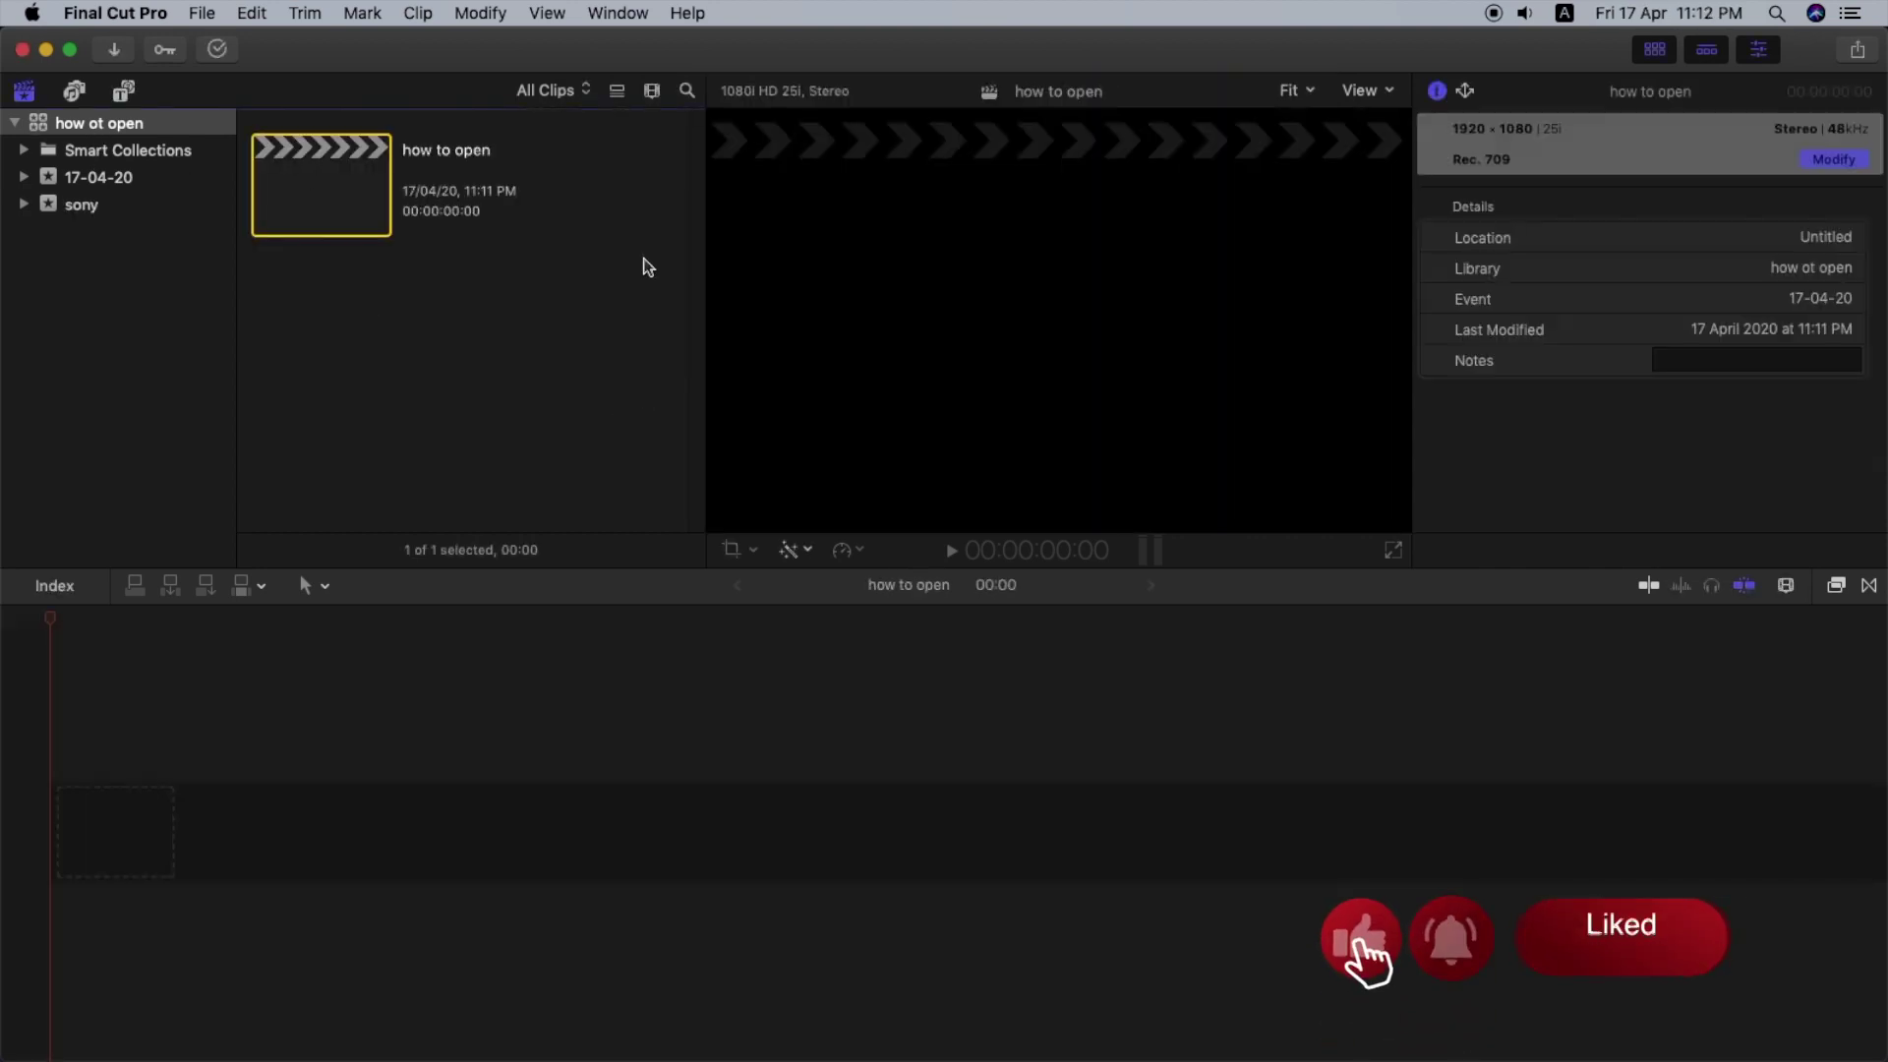
- Select the library and bring up its Storage Locations settings in Library Properties
{"action": "left_click", "coordinate": [152, 126]}
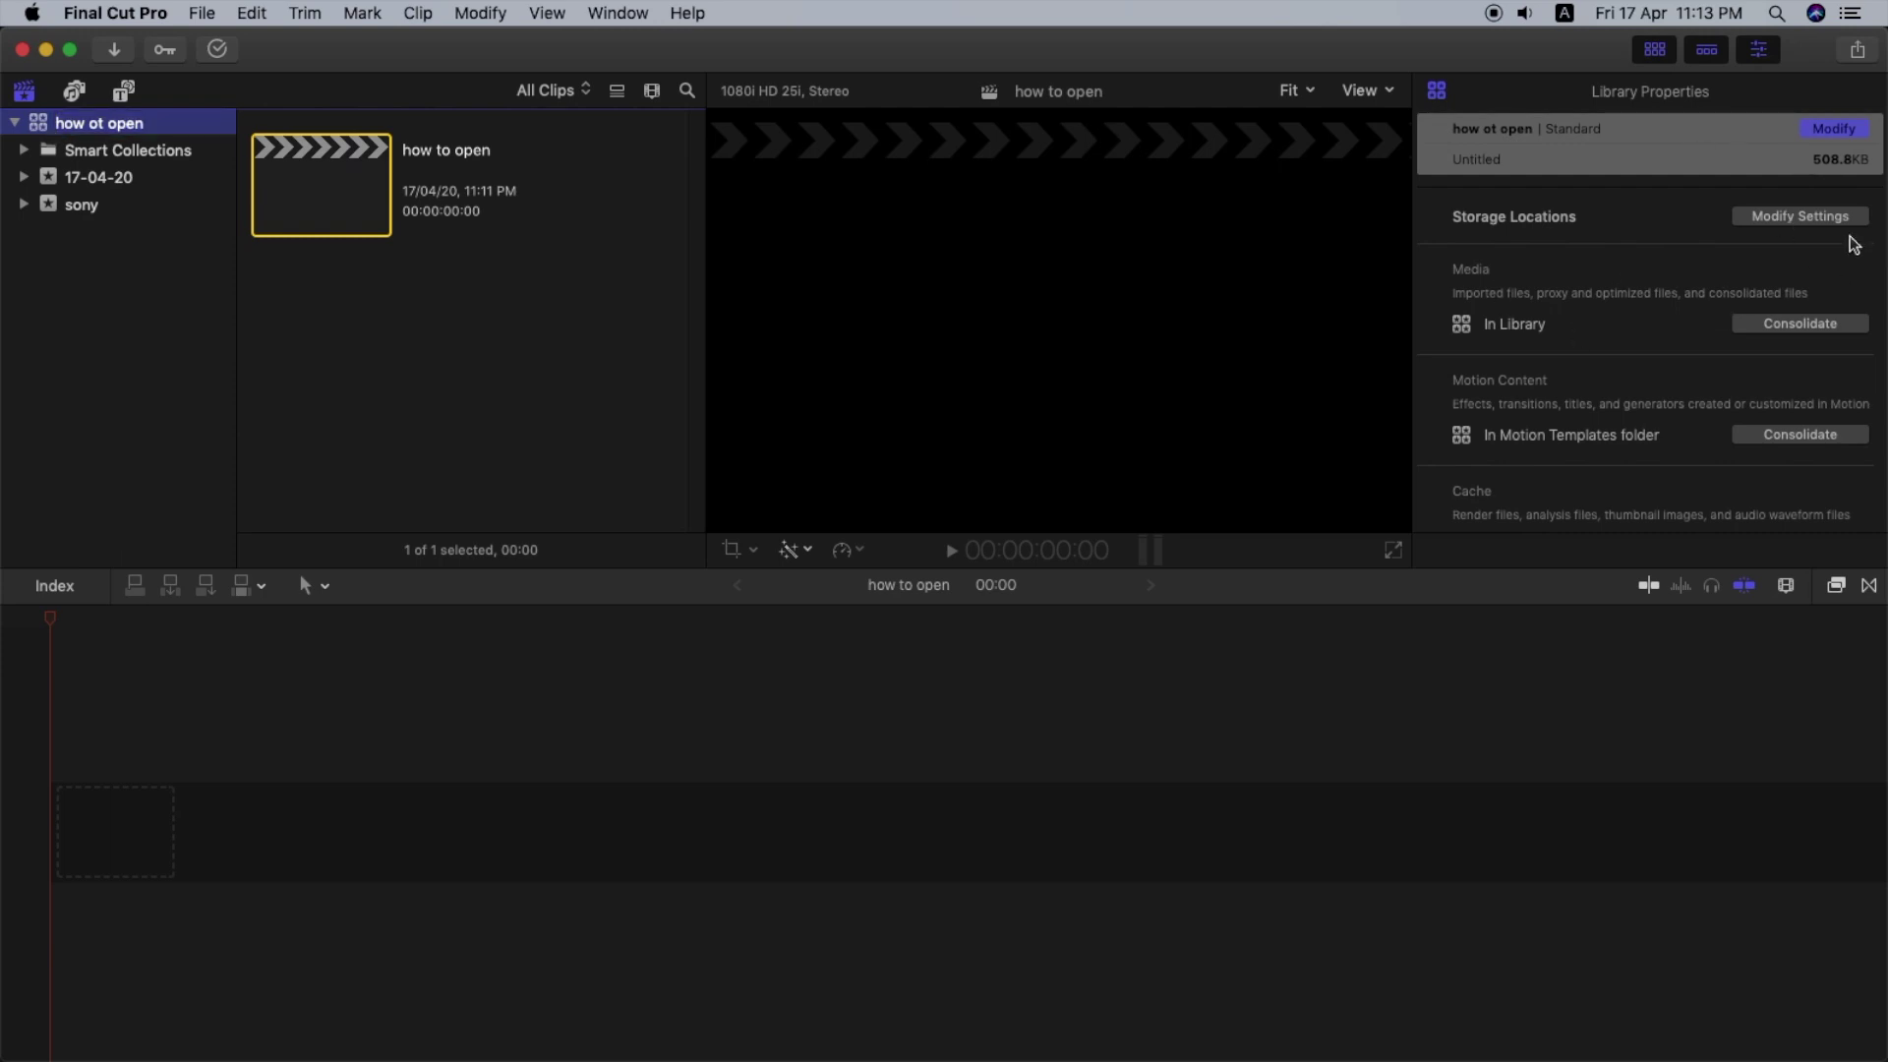
{"action": "left_click", "coordinate": [1780, 228]}
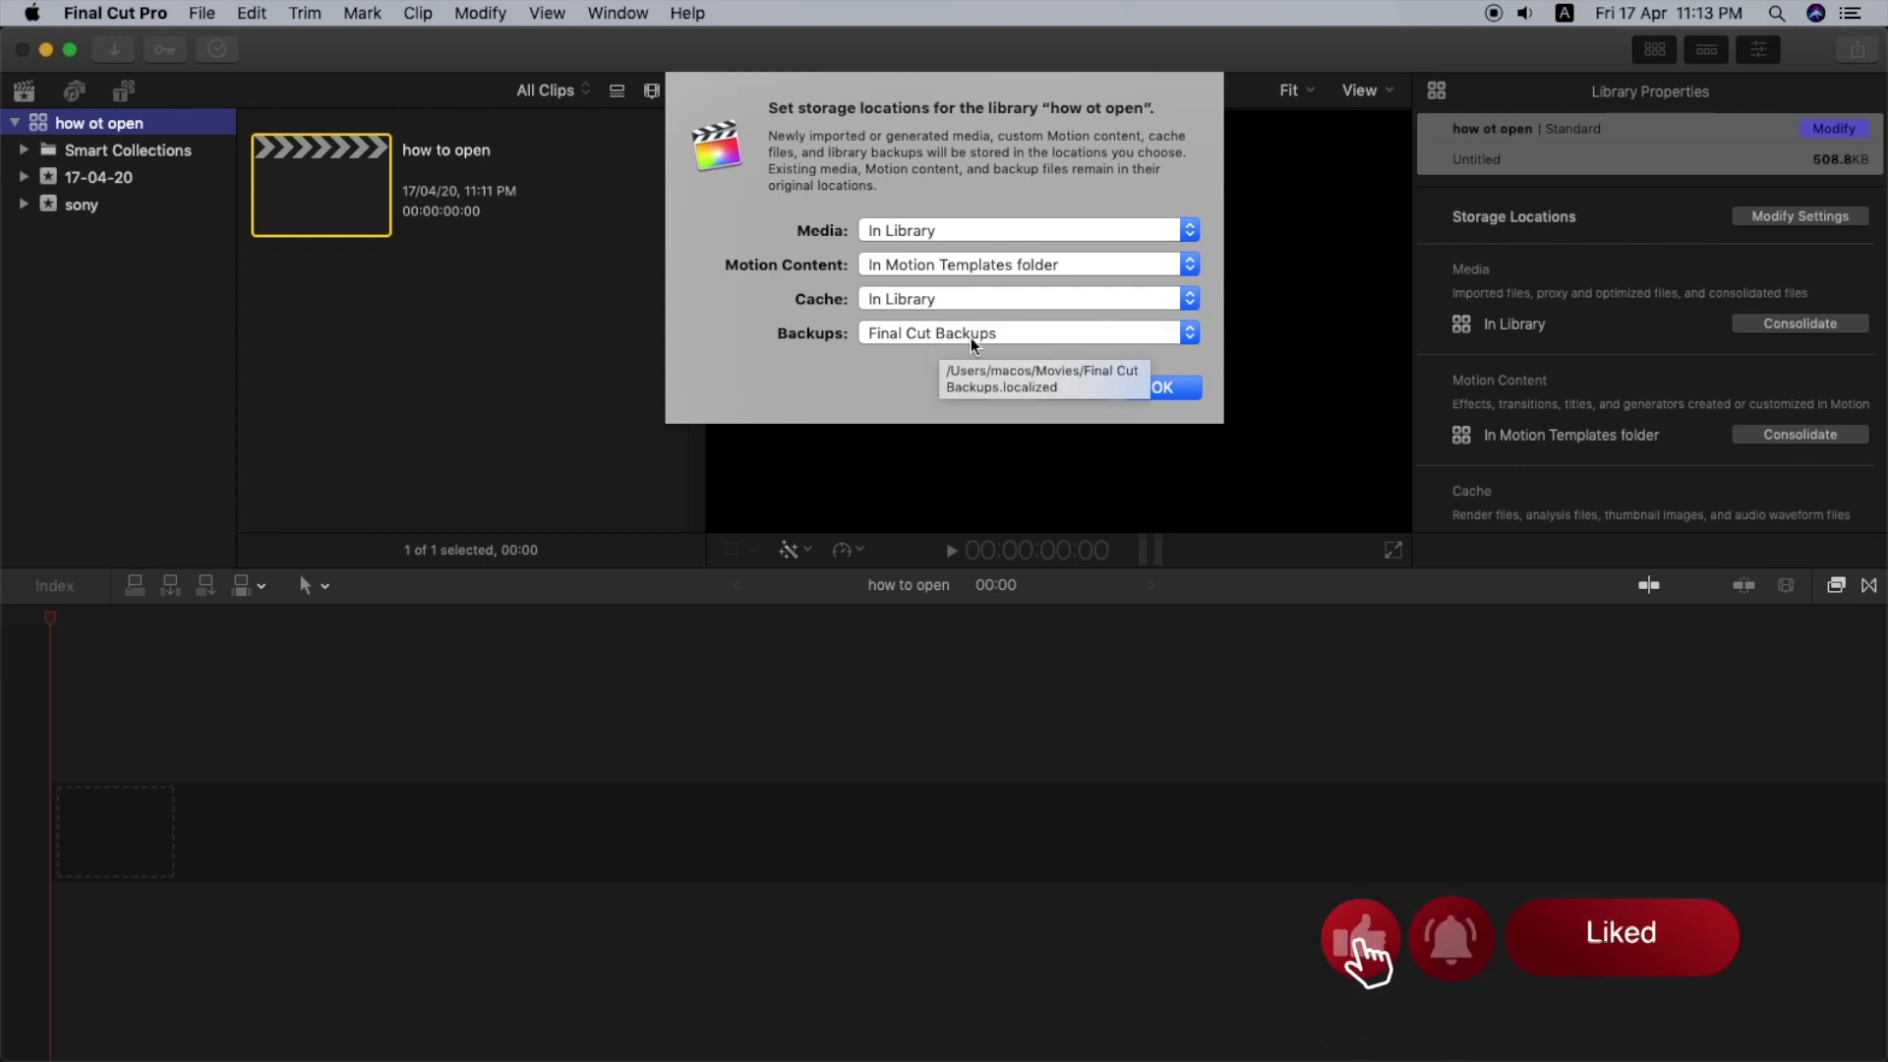
- Set the library's media storage to a new folder named Media inside Tutorials
{"action": "left_click", "coordinate": [892, 232]}
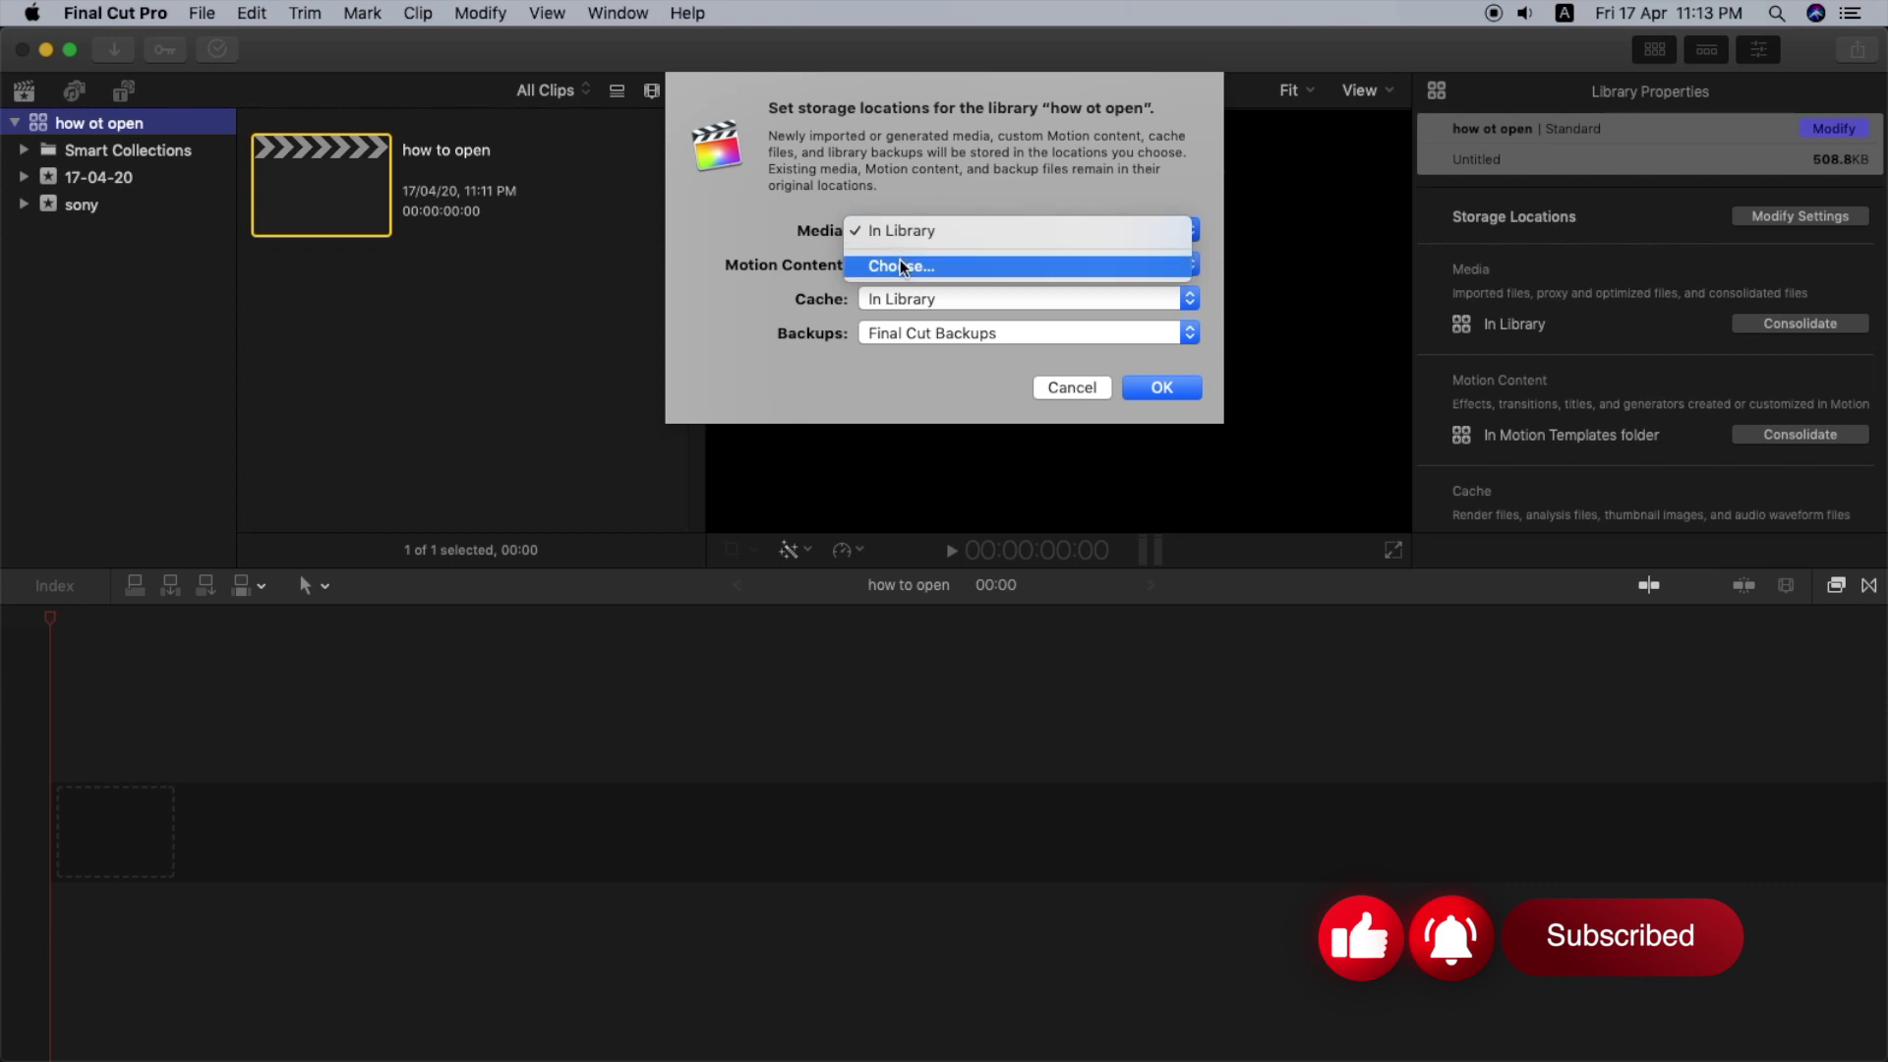
{"action": "key", "text": "Escape"}
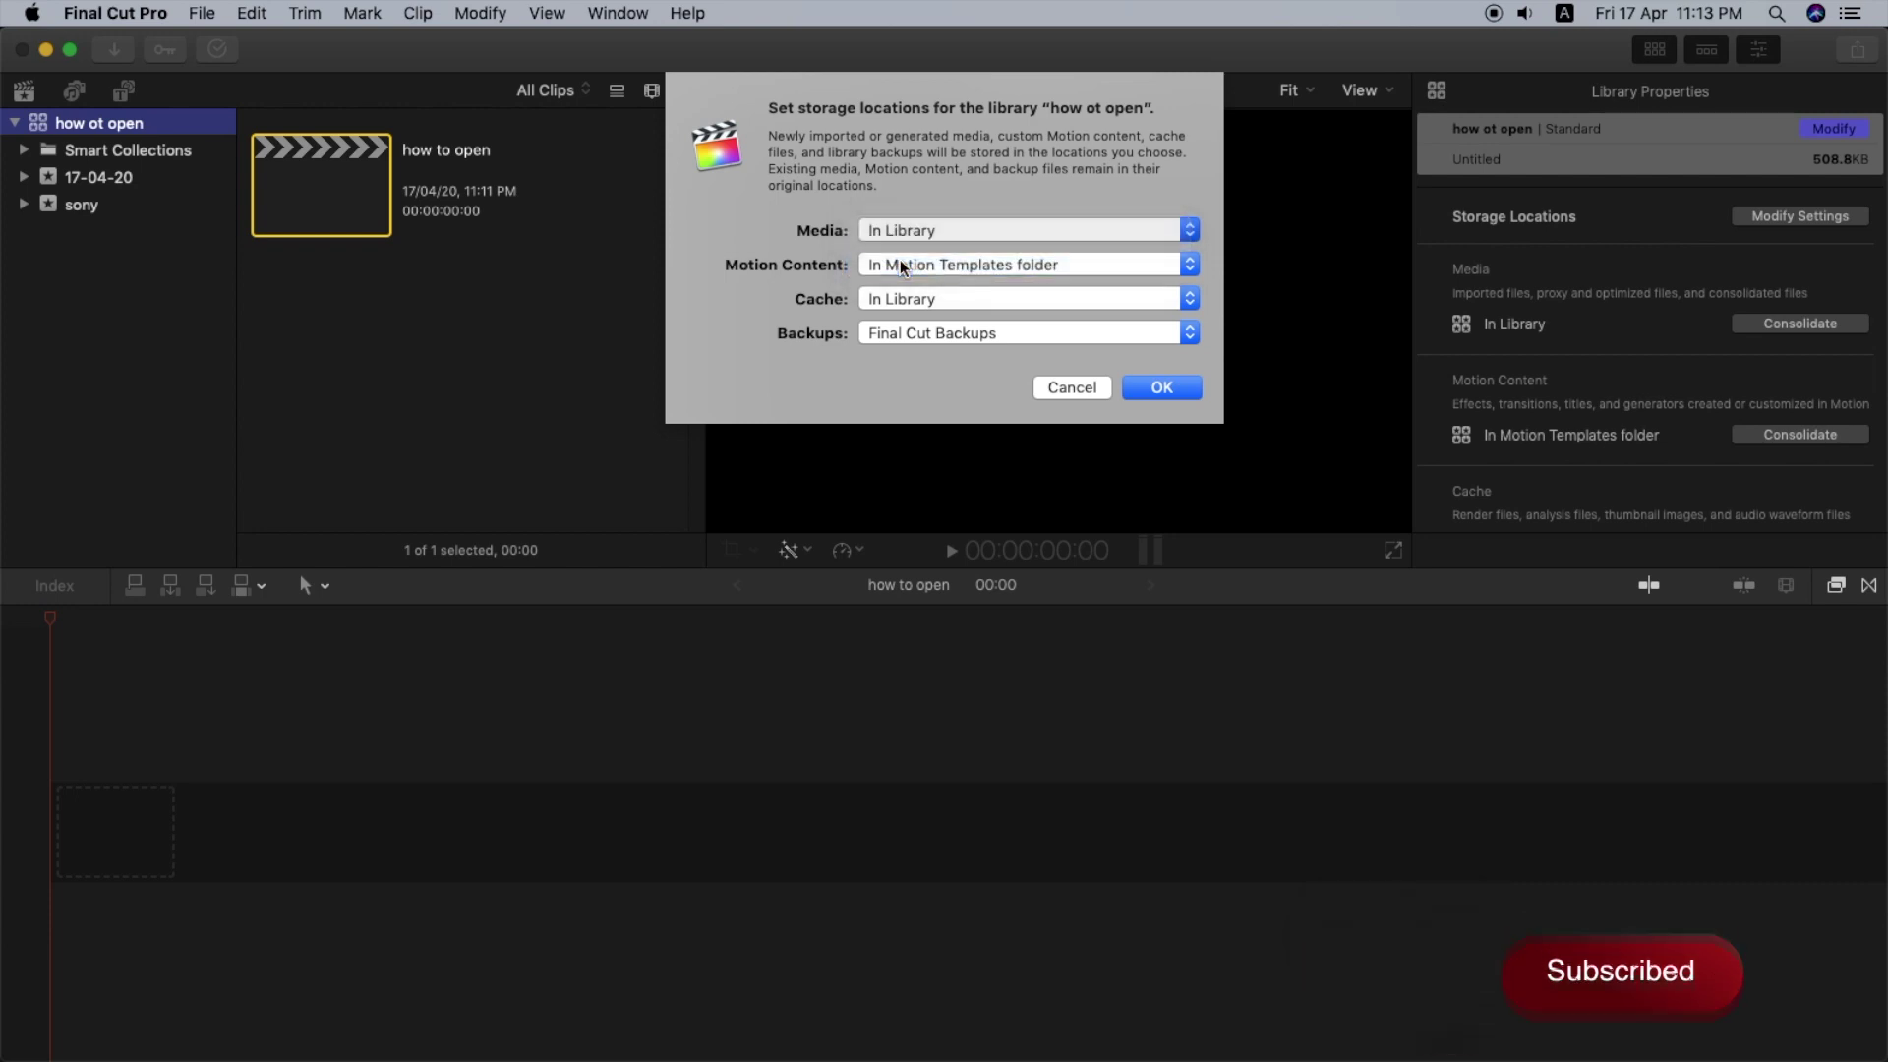
{"action": "left_click", "coordinate": [901, 267]}
{"action": "left_click", "coordinate": [903, 269]}
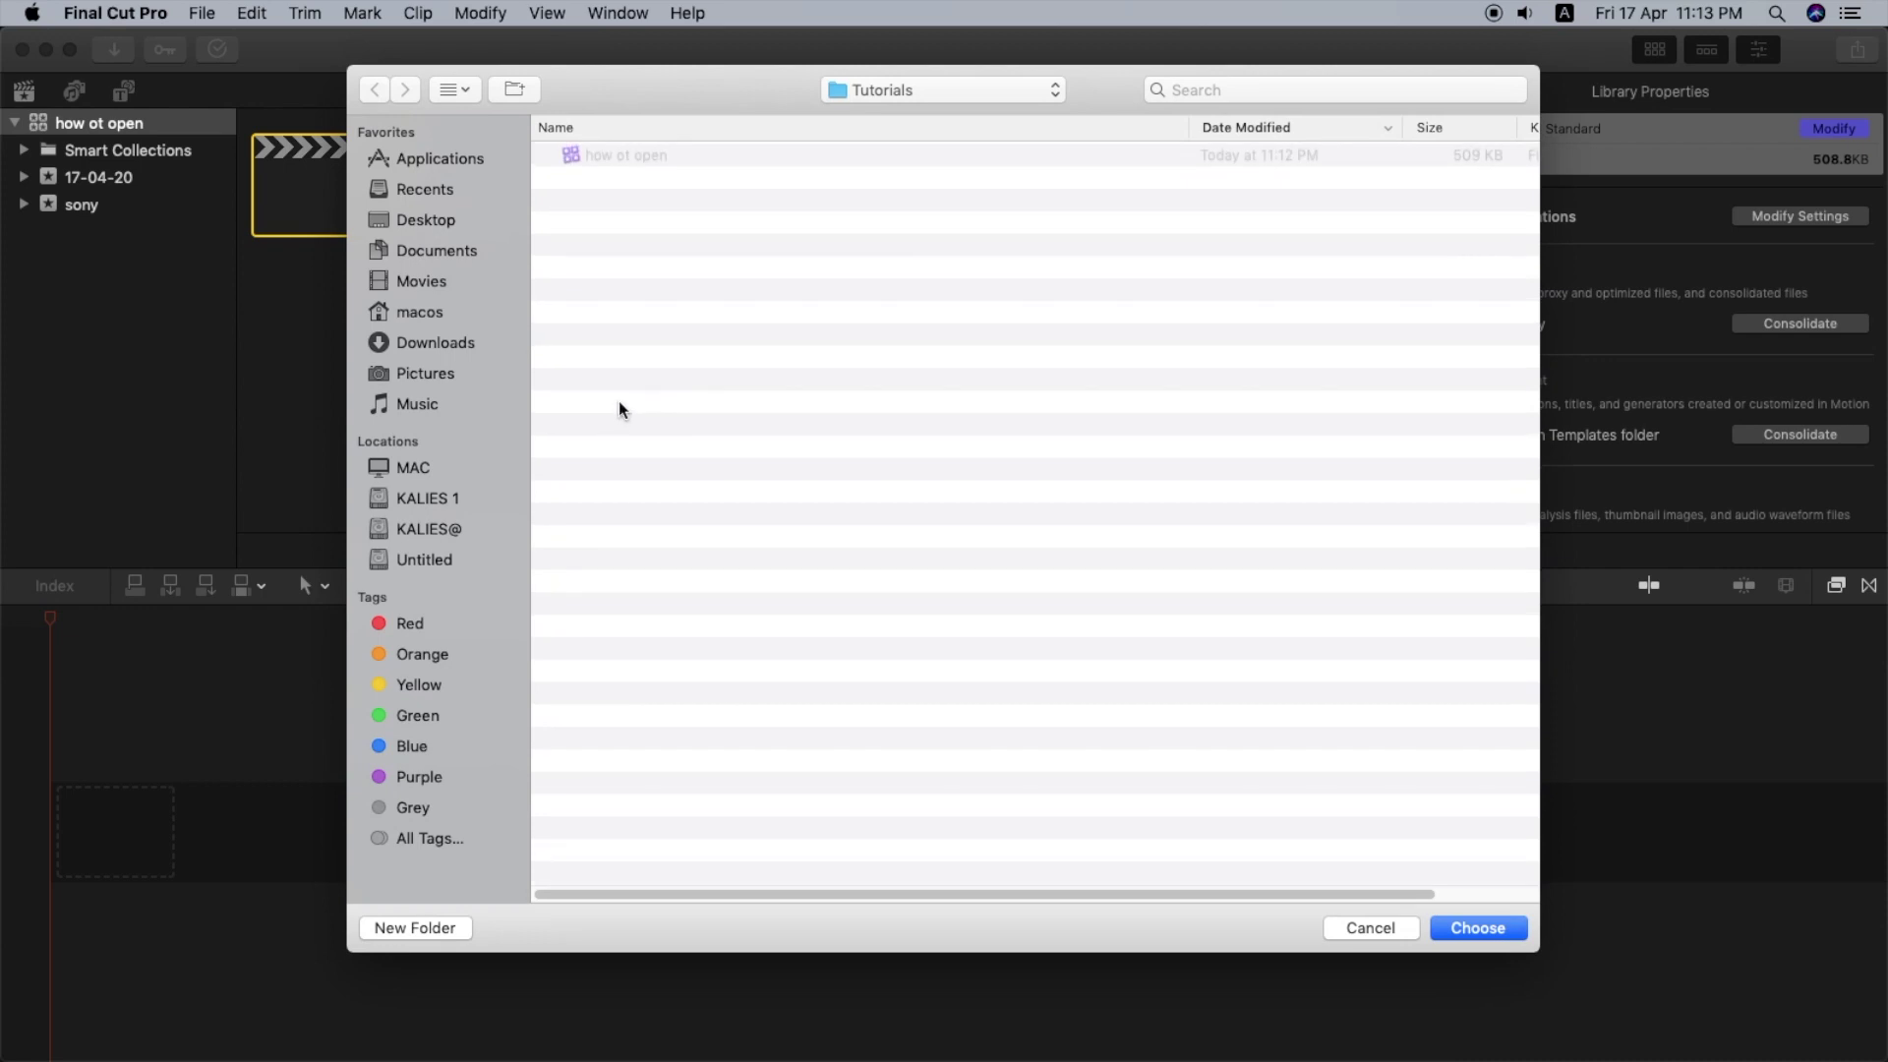
{"action": "left_click", "coordinate": [414, 928]}
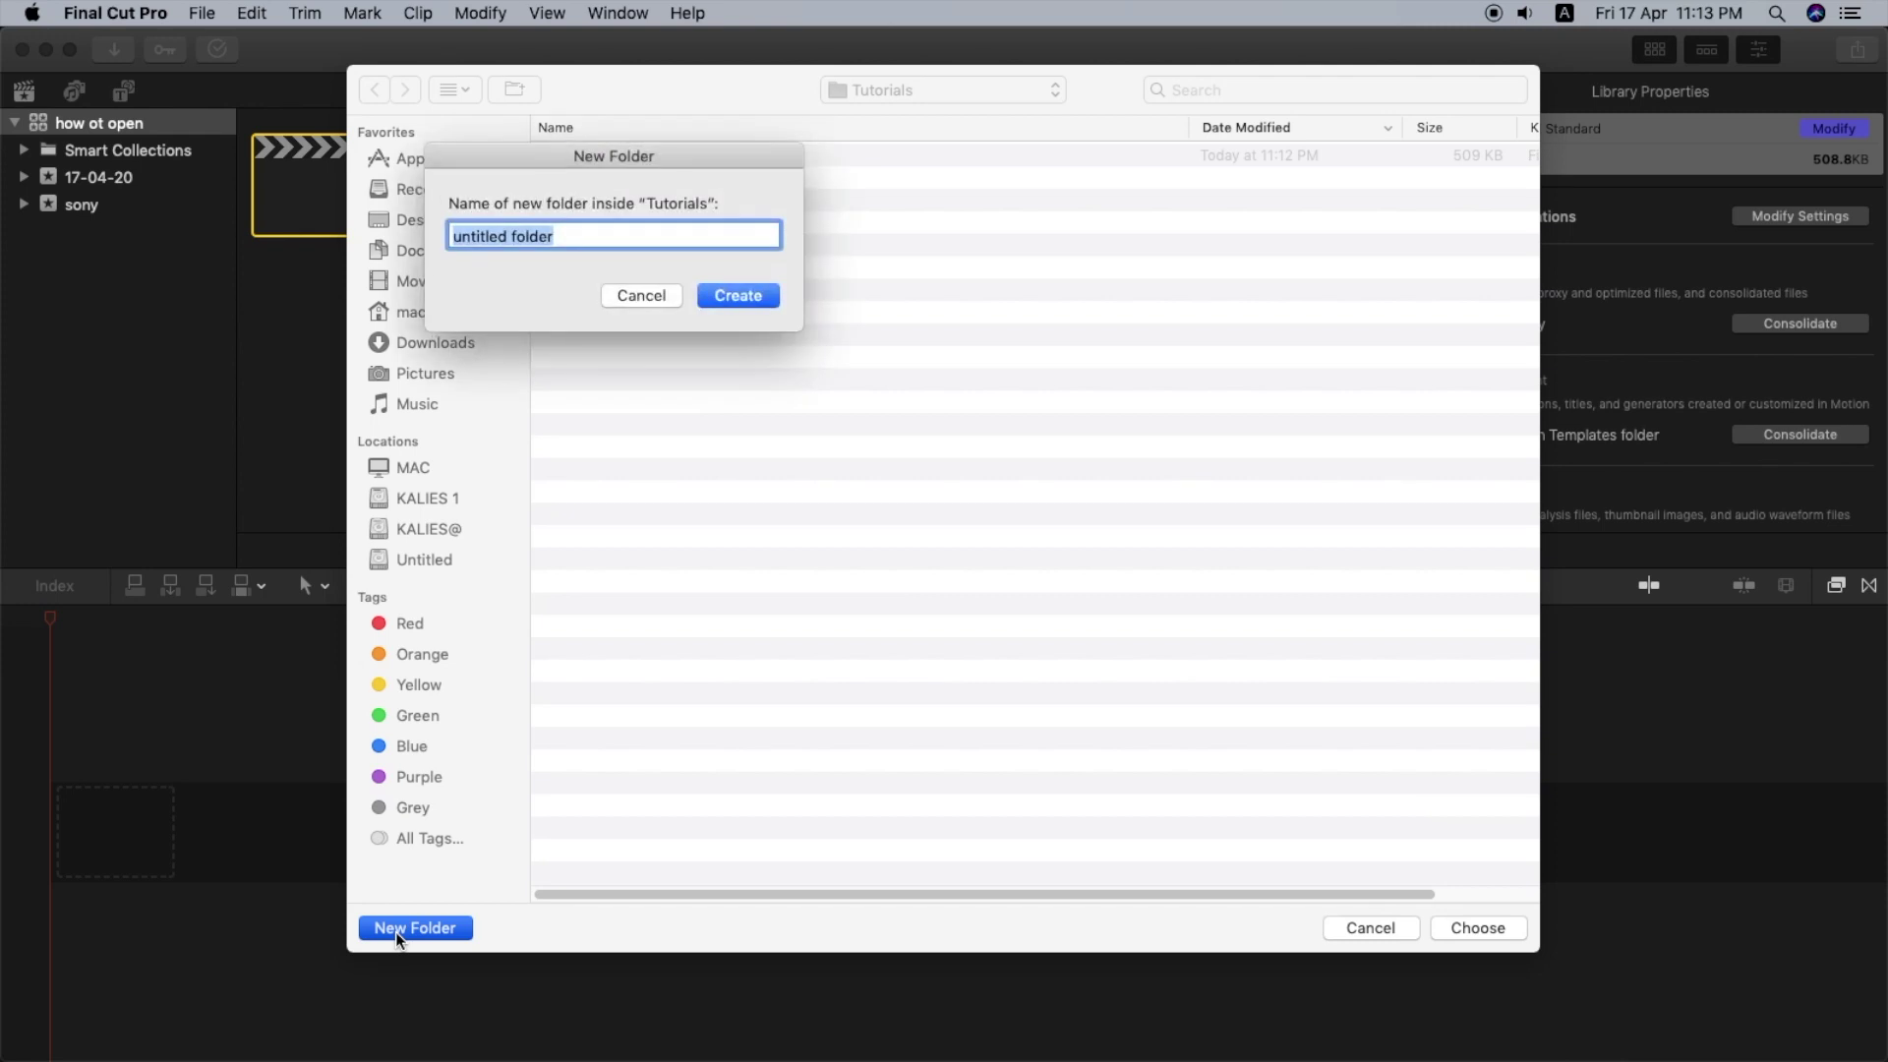
{"action": "type", "text": "Med"}
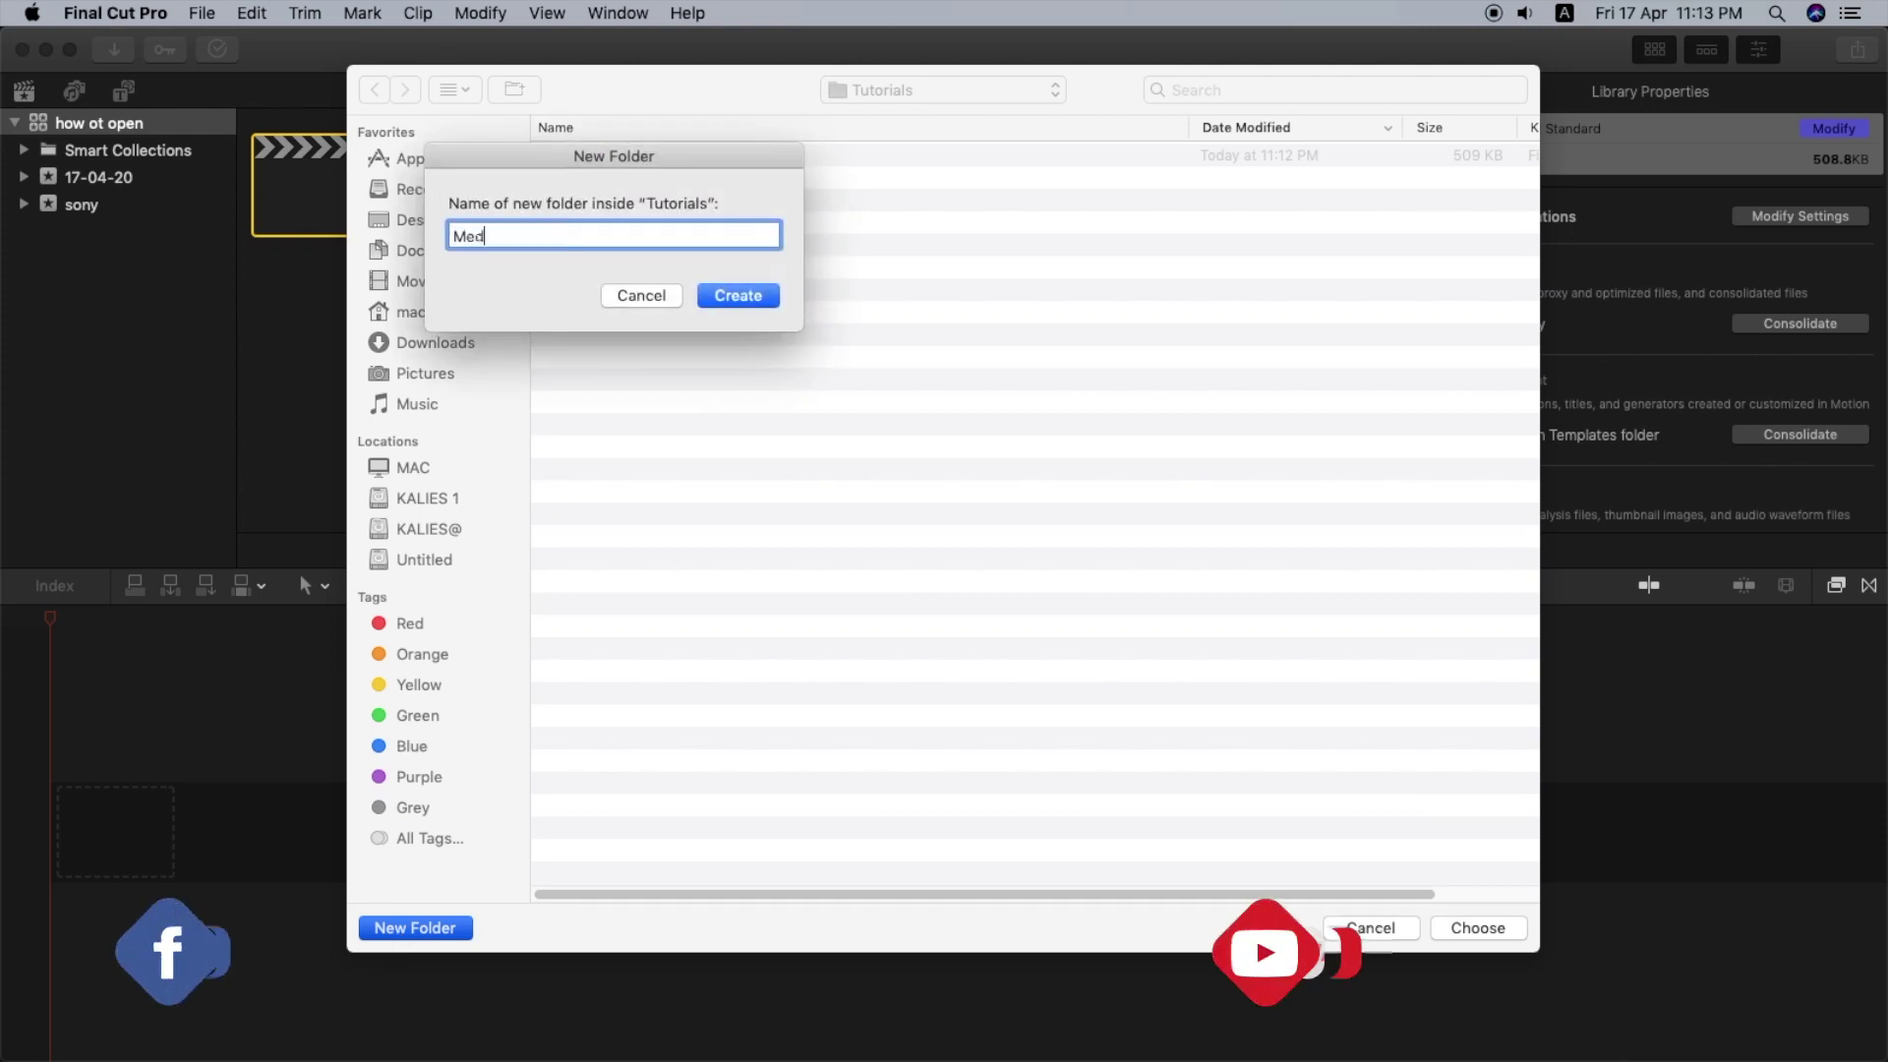
{"action": "type", "text": "ia"}
{"action": "key", "text": "Return"}
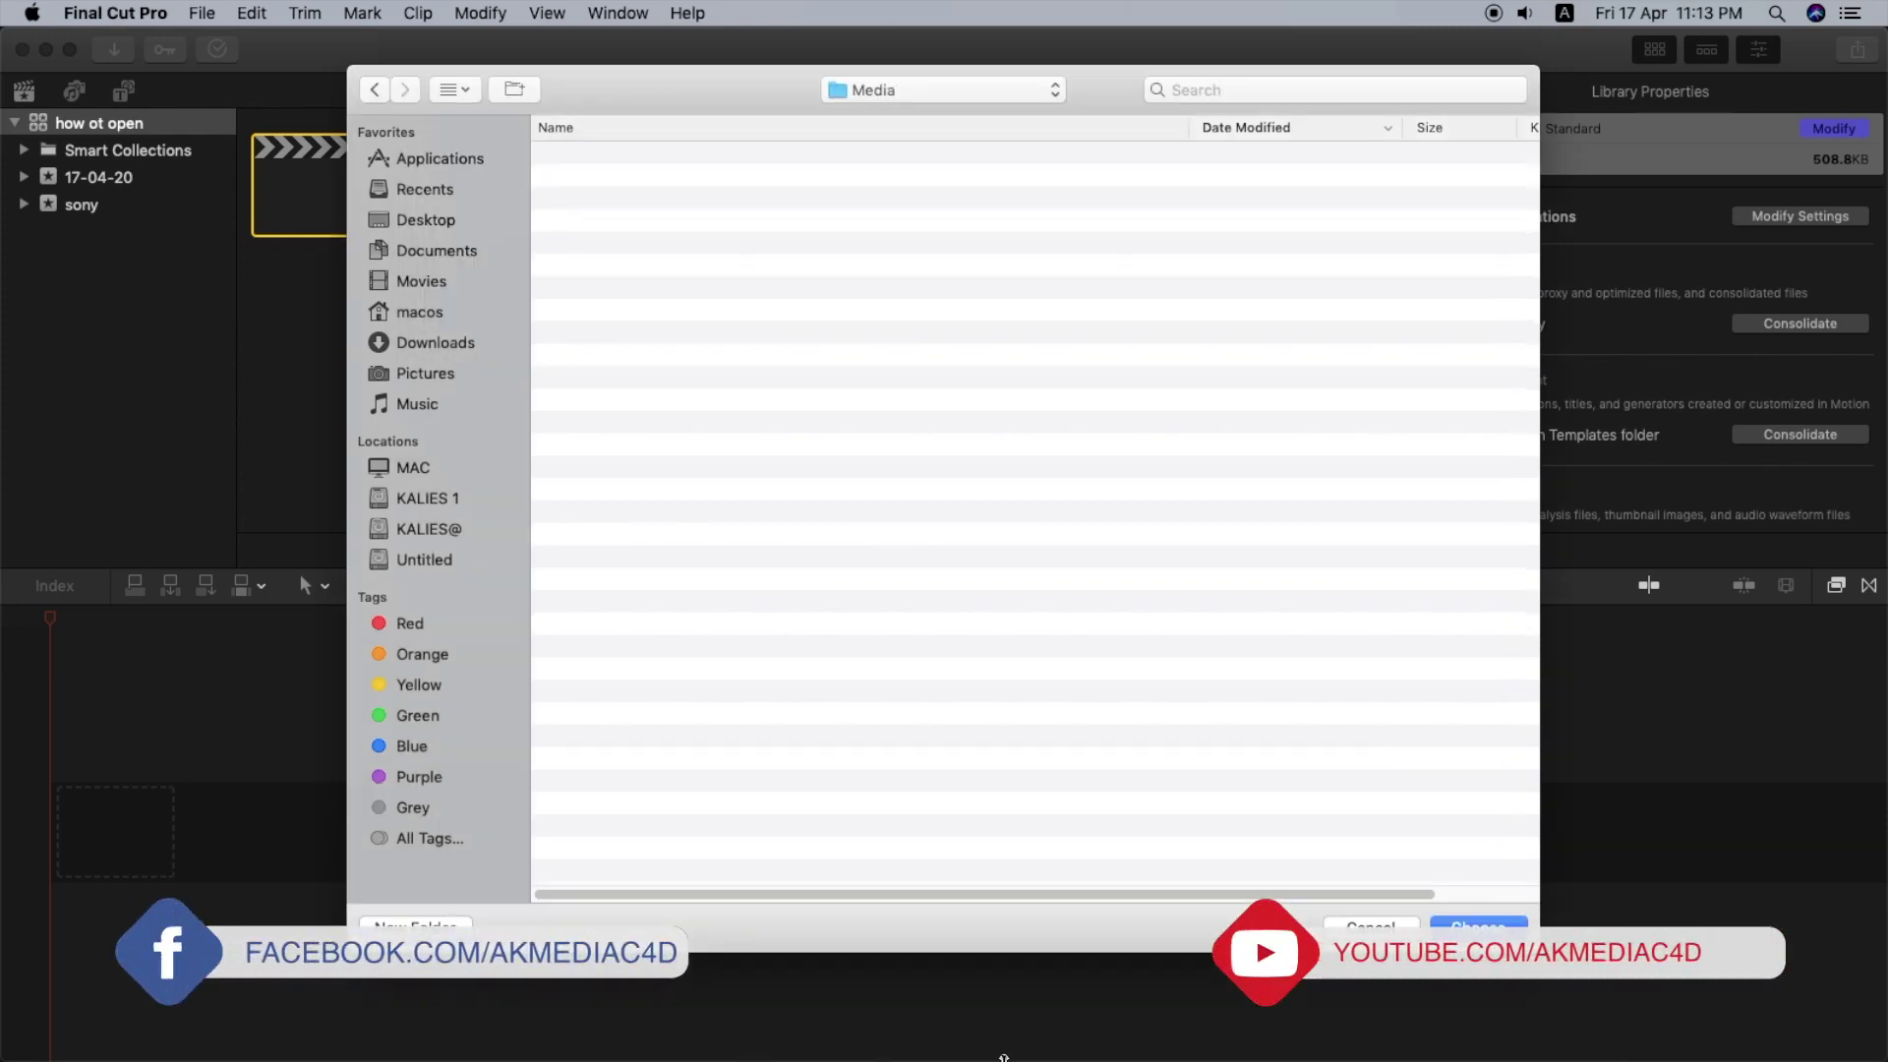
{"action": "left_click", "coordinate": [1470, 926]}
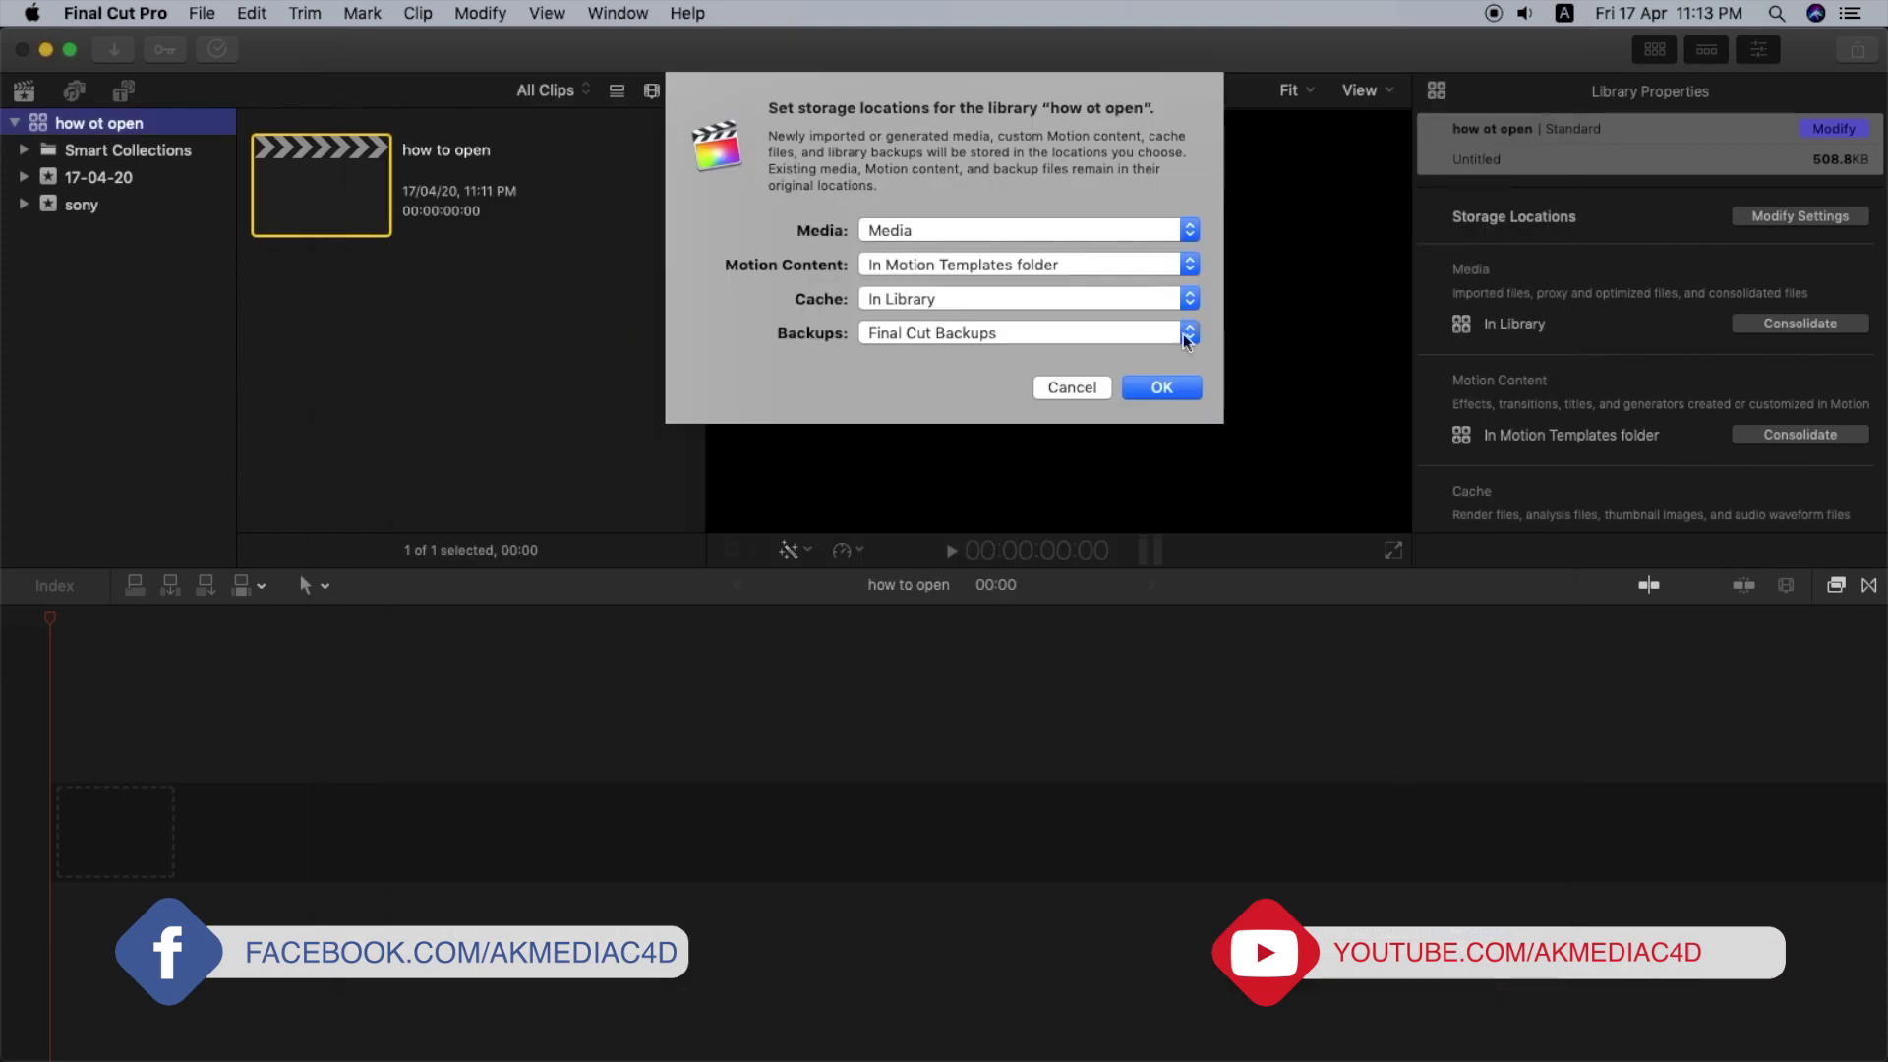
- Set the cache location to a new folder named cache and accept it
{"action": "left_click", "coordinate": [960, 301]}
{"action": "left_click", "coordinate": [833, 315]}
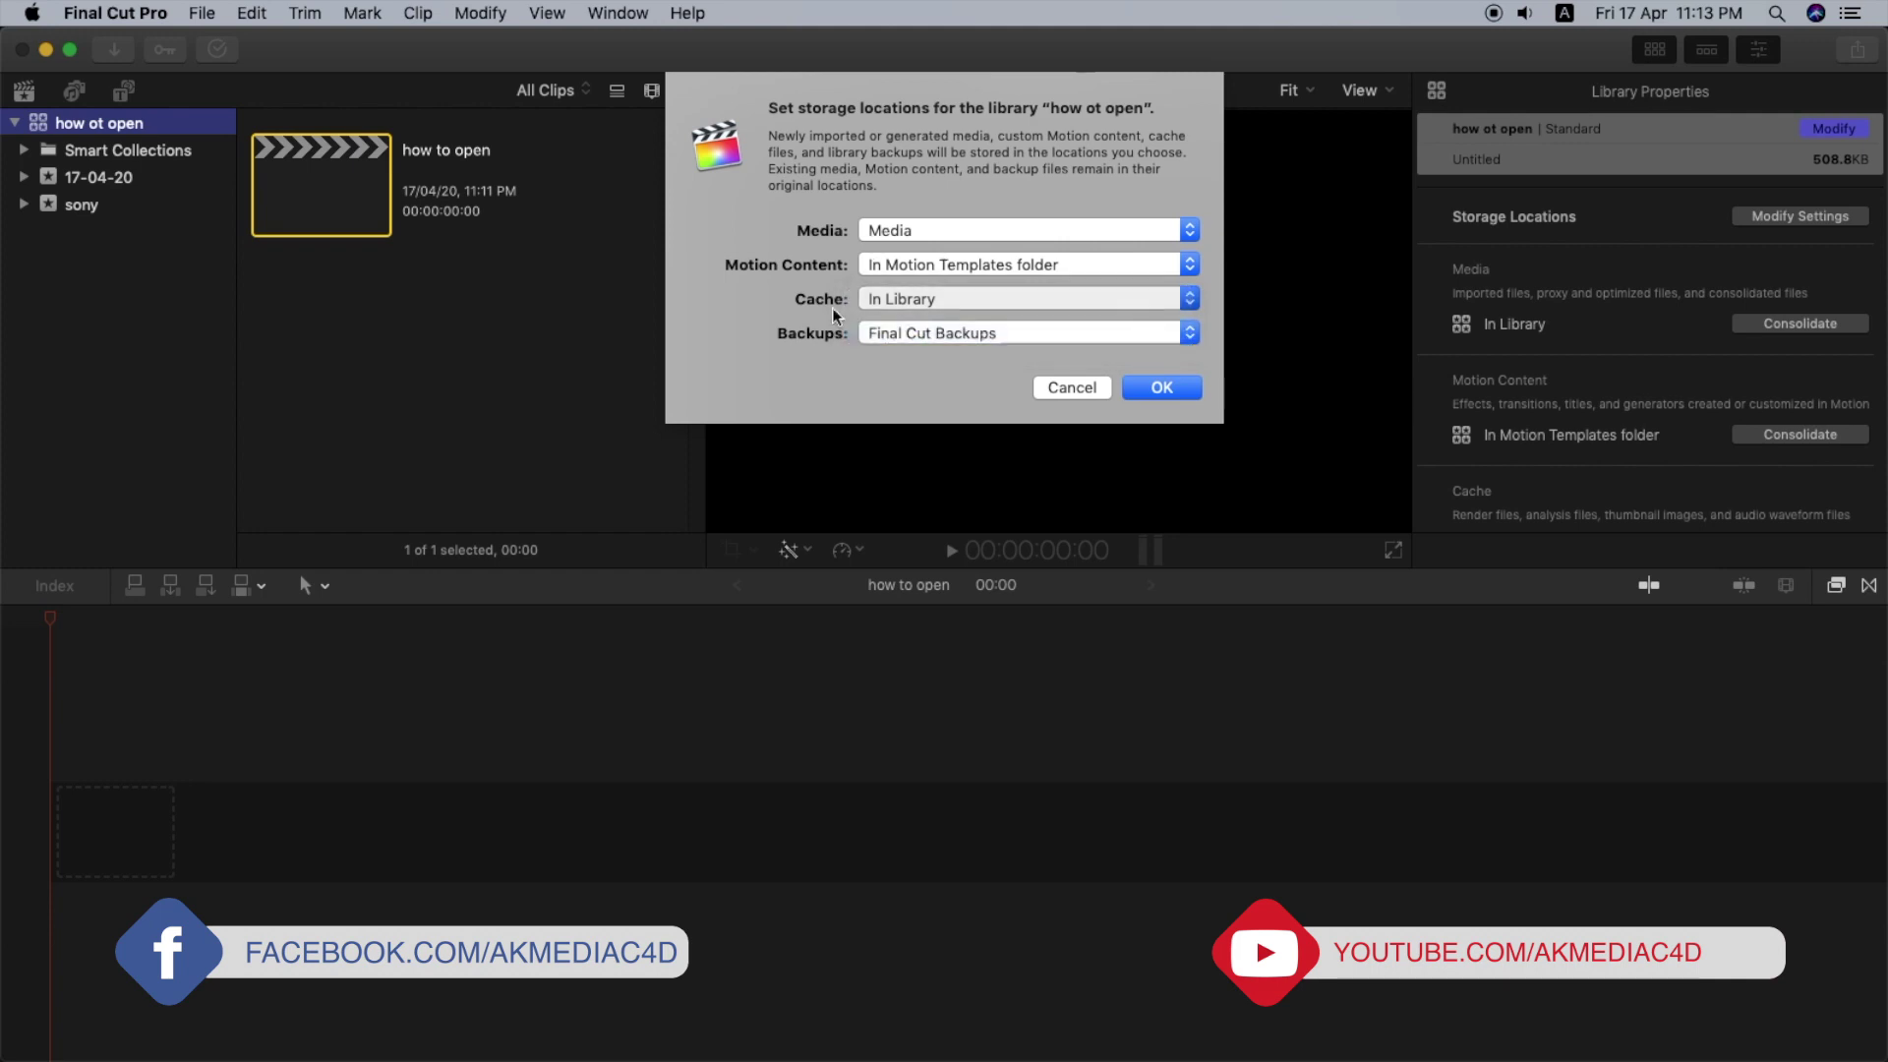
{"action": "left_click", "coordinate": [1027, 333]}
{"action": "left_click", "coordinate": [865, 356]}
{"action": "left_click", "coordinate": [416, 924]}
{"action": "type", "text": "c"}
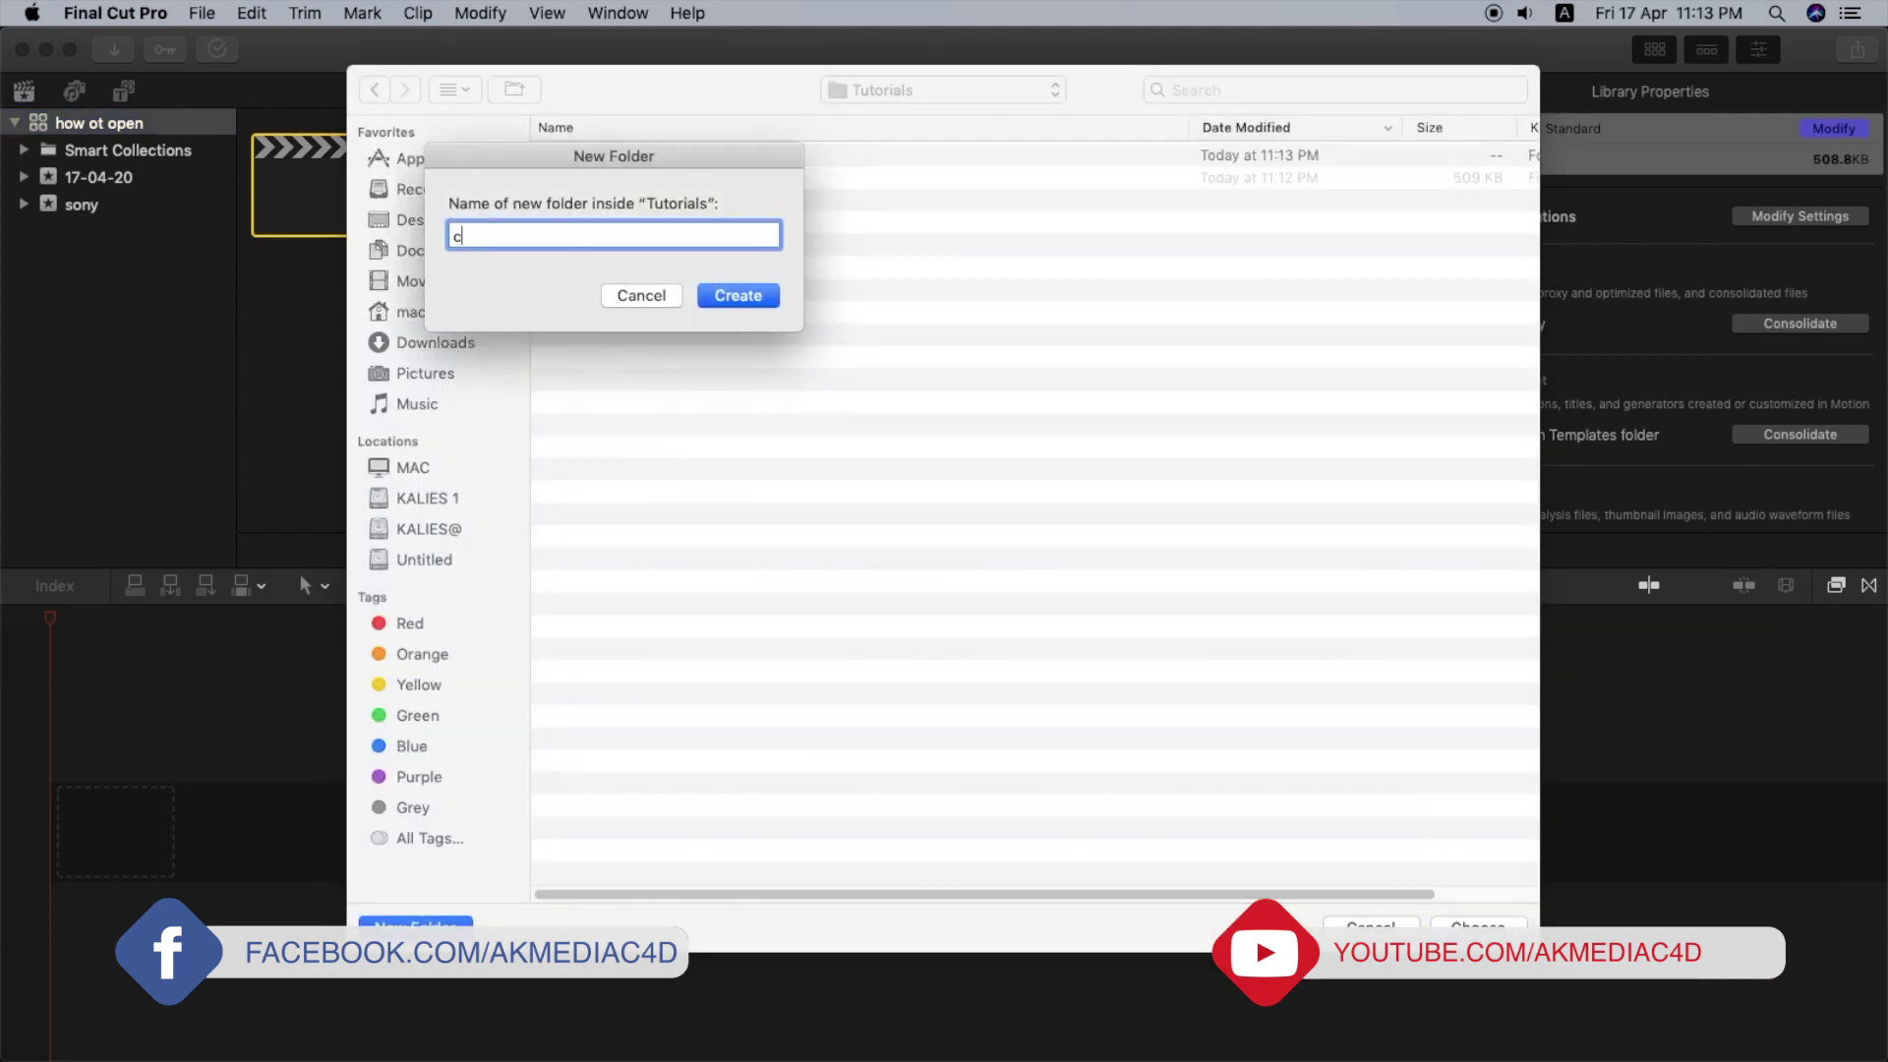
{"action": "type", "text": "ache"}
{"action": "key", "text": "Return"}
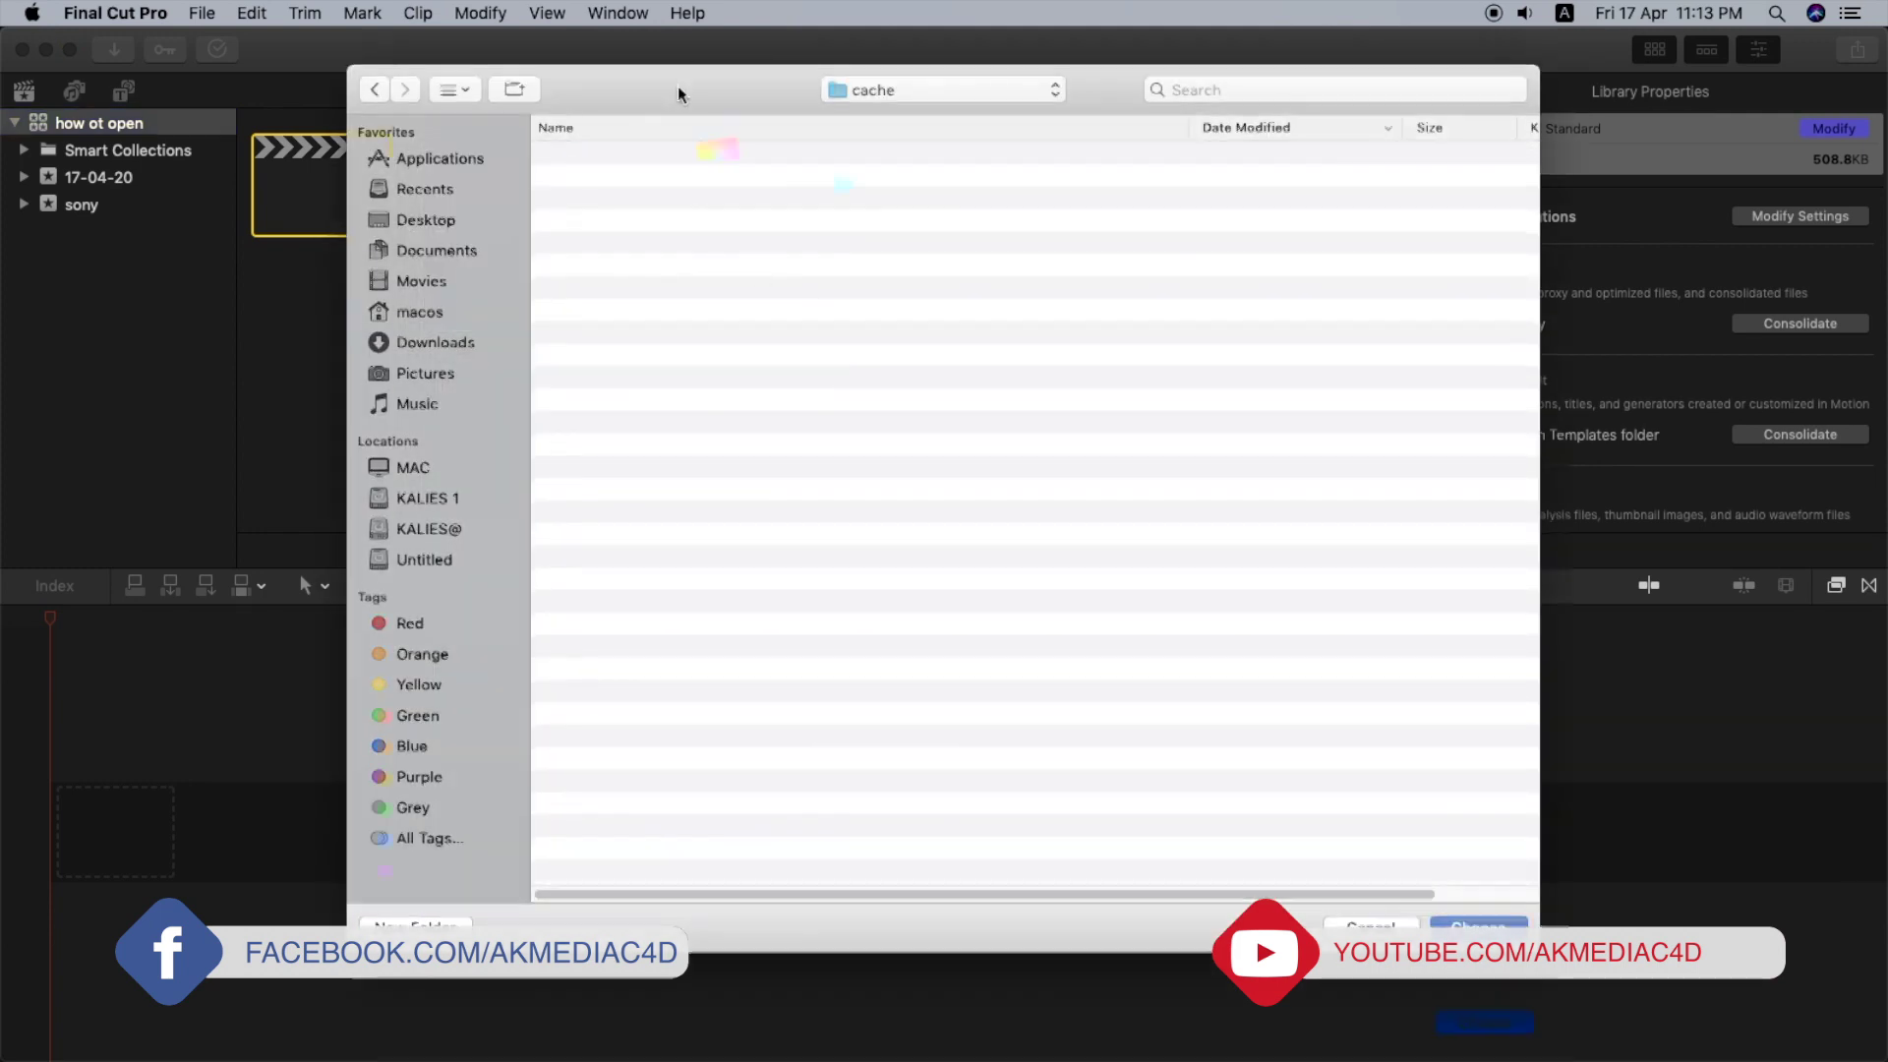
{"action": "left_click_drag", "start_coordinate": [1112, 85], "coordinate": [1111, 369]}
{"action": "key", "text": "Return"}
{"action": "left_click", "coordinate": [1163, 384]}
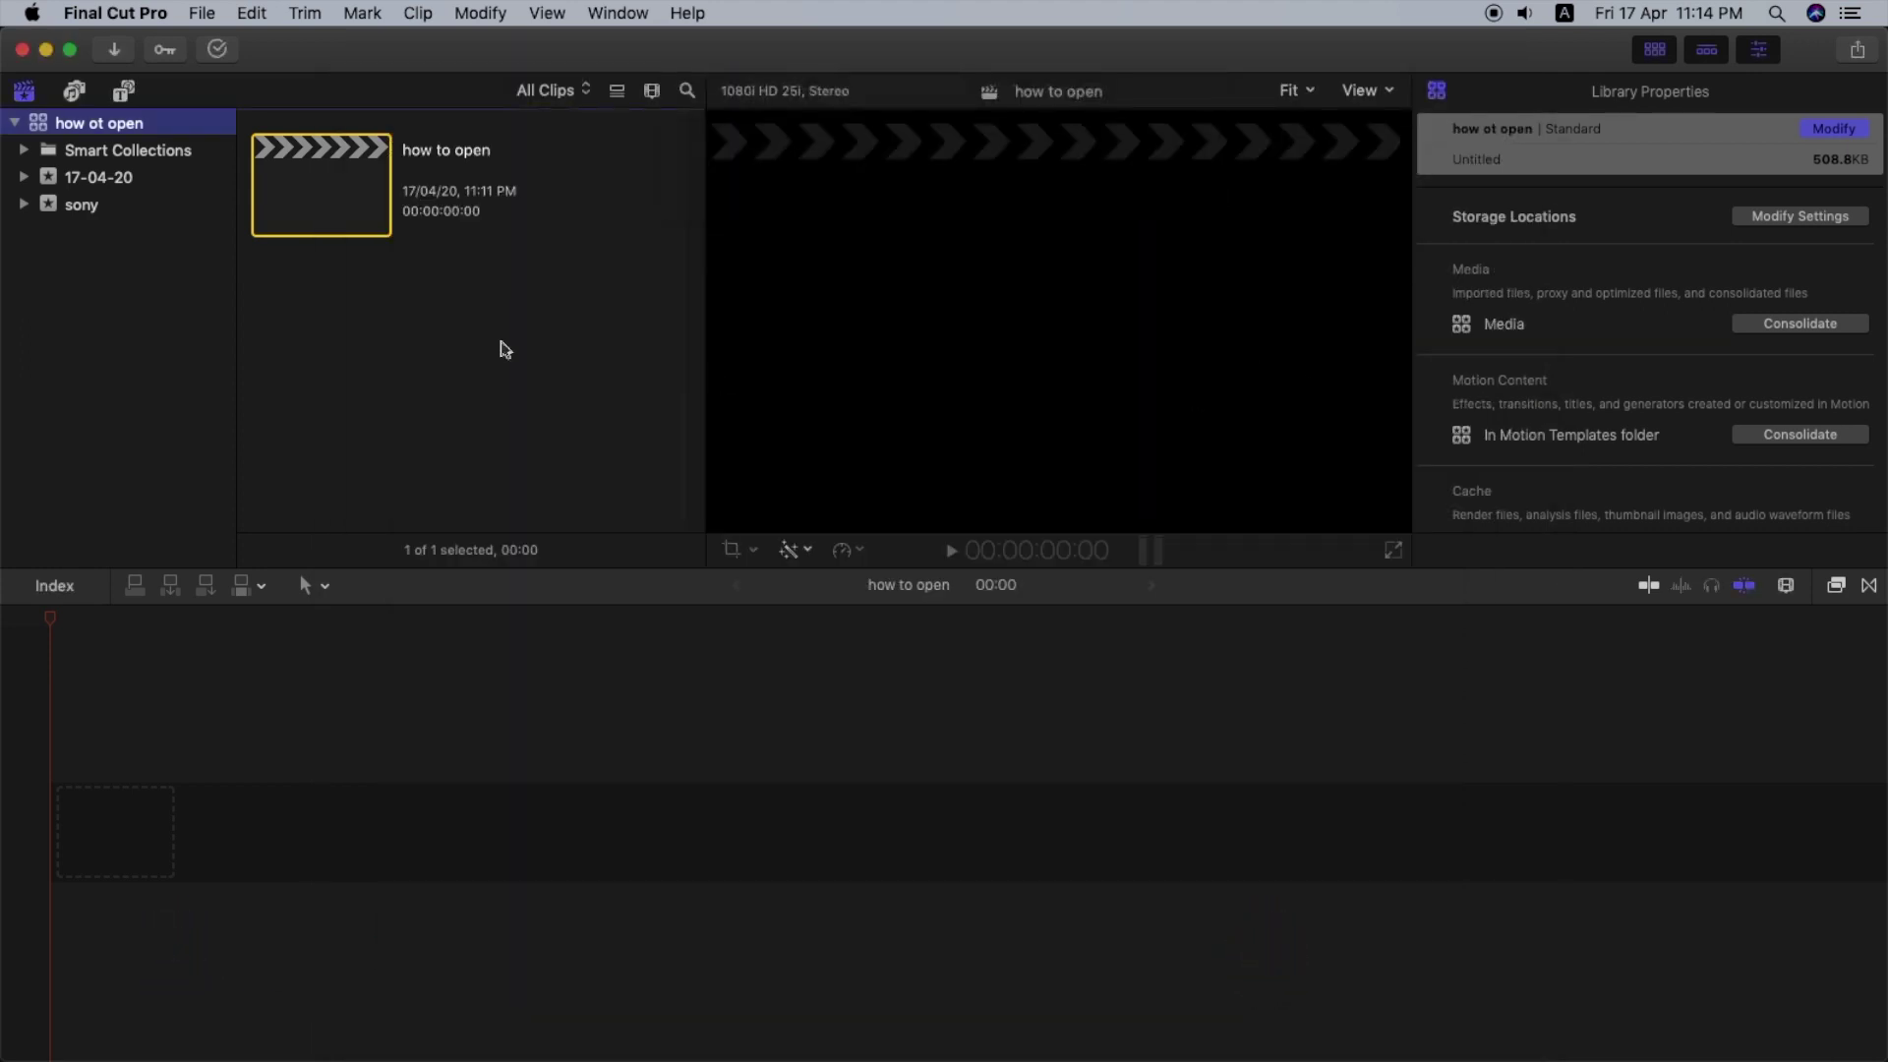
{"action": "left_click", "coordinate": [76, 134]}
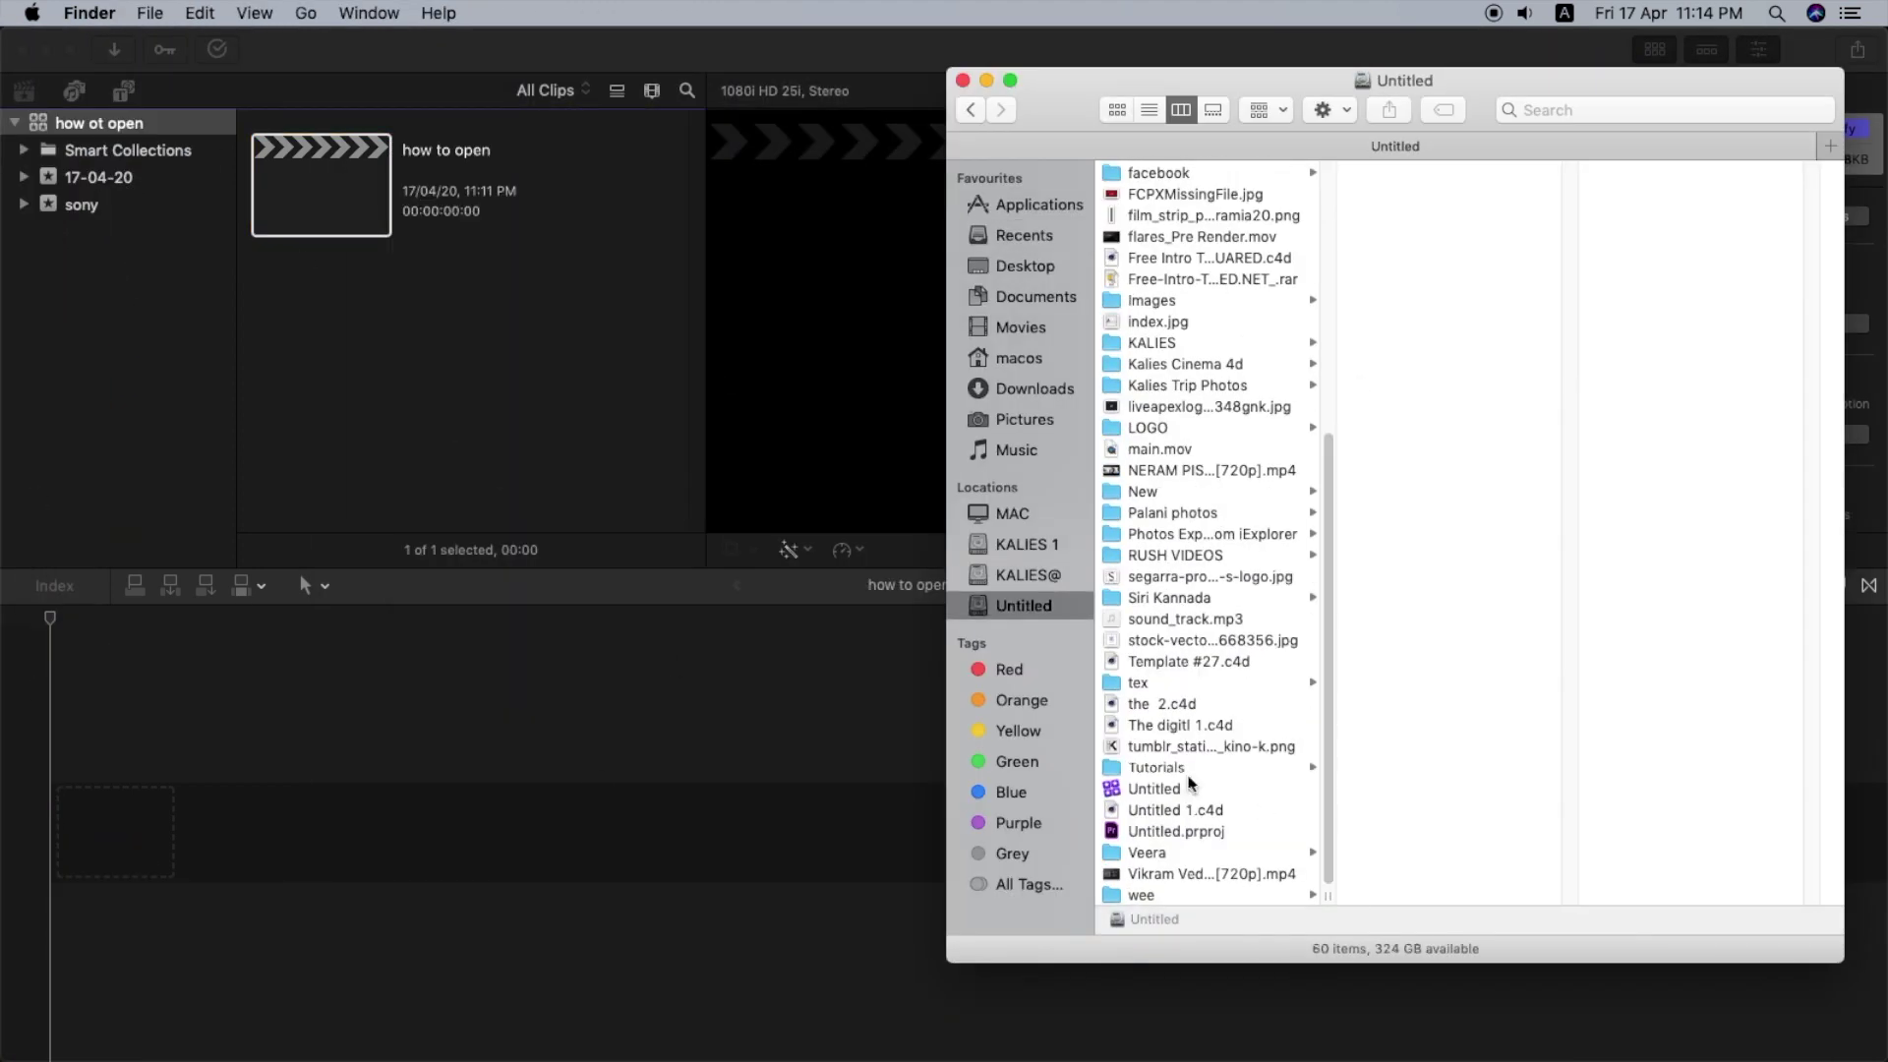
{"action": "left_click", "coordinate": [1193, 767]}
{"action": "left_click", "coordinate": [1104, 159]}
{"action": "left_click", "coordinate": [1343, 160]}
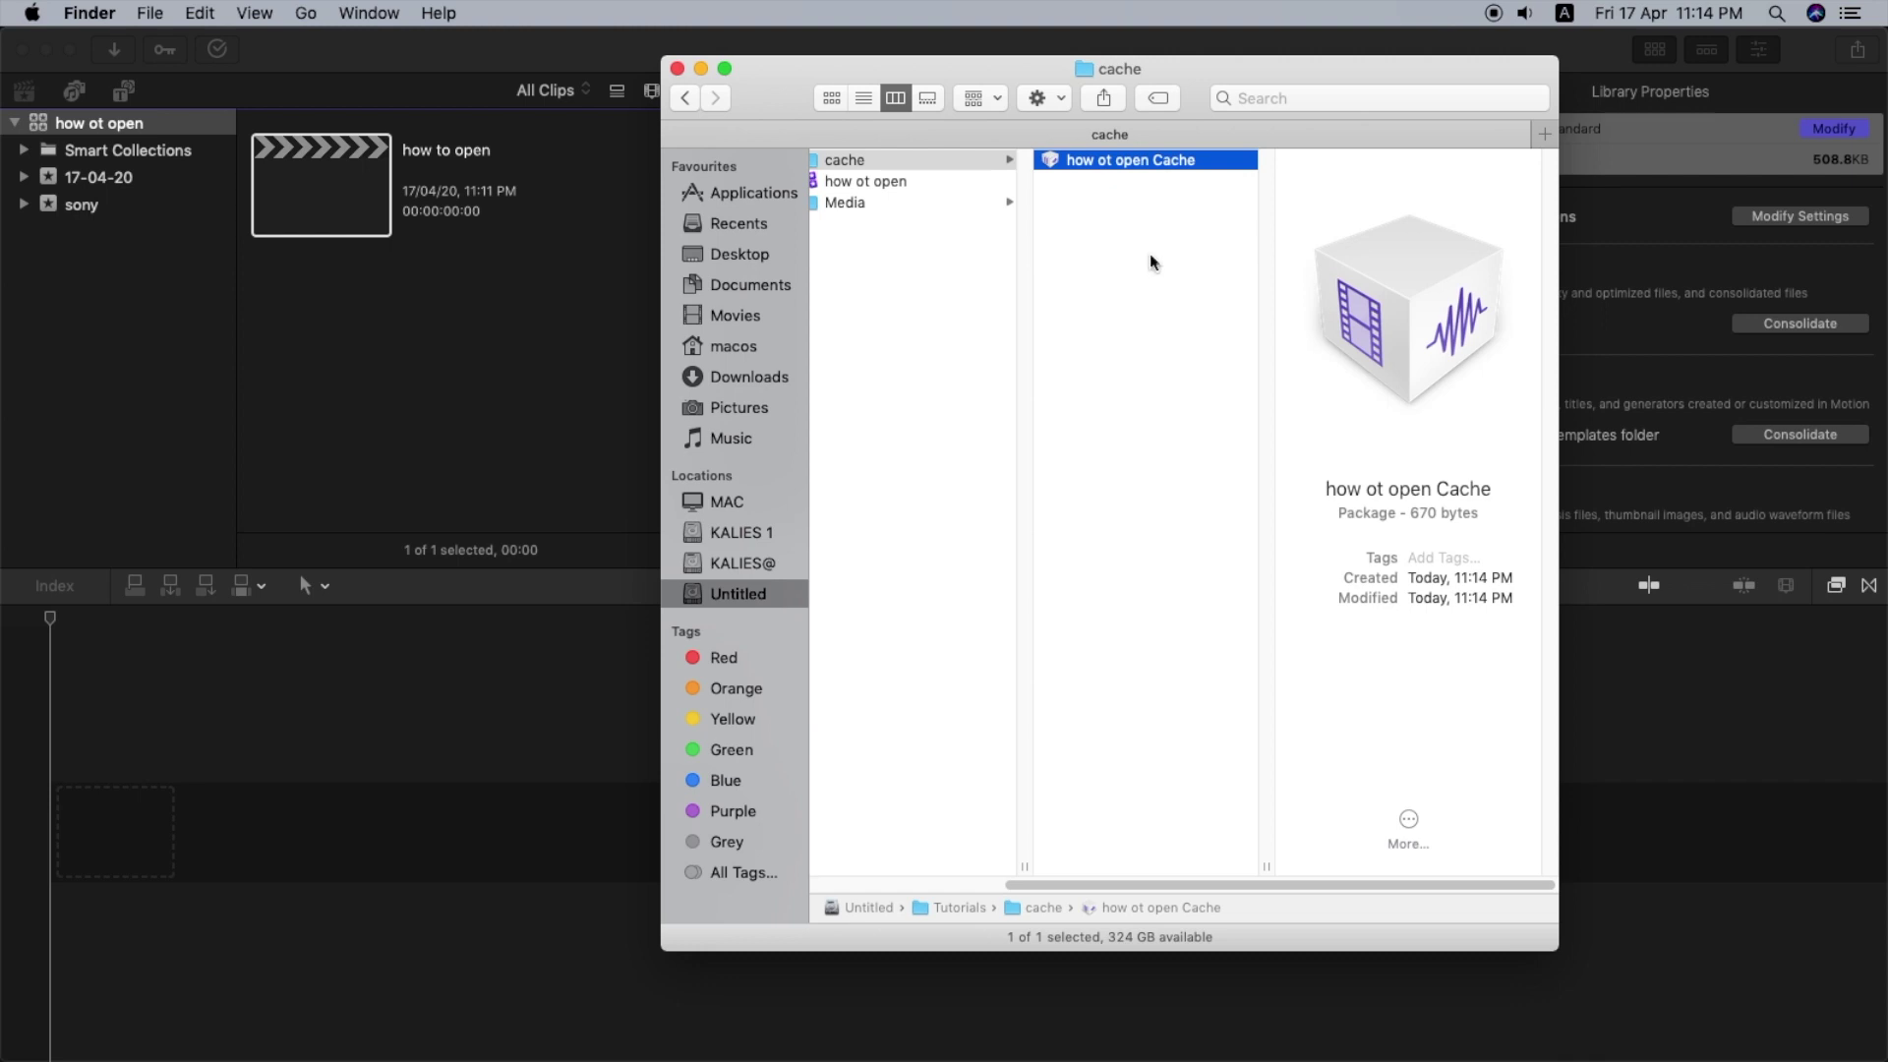
{"action": "left_click", "coordinate": [936, 204]}
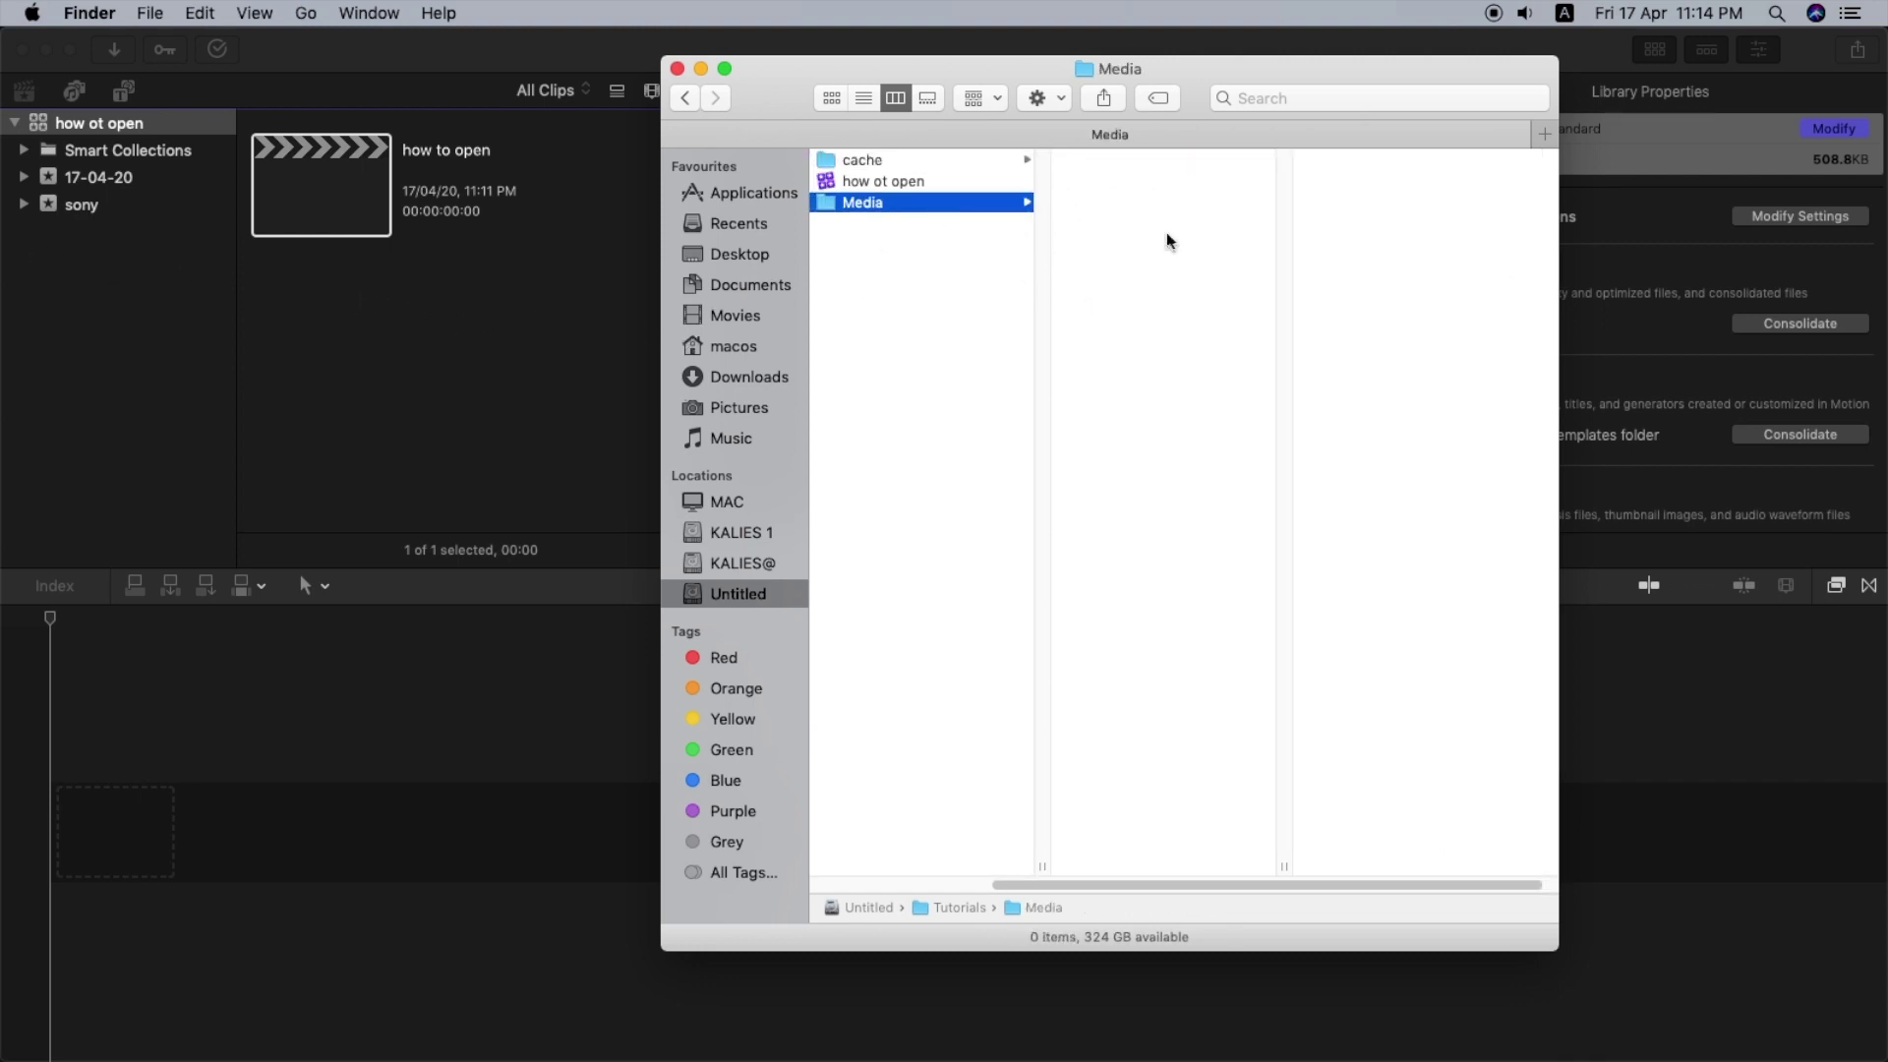
{"action": "left_click", "coordinate": [676, 68]}
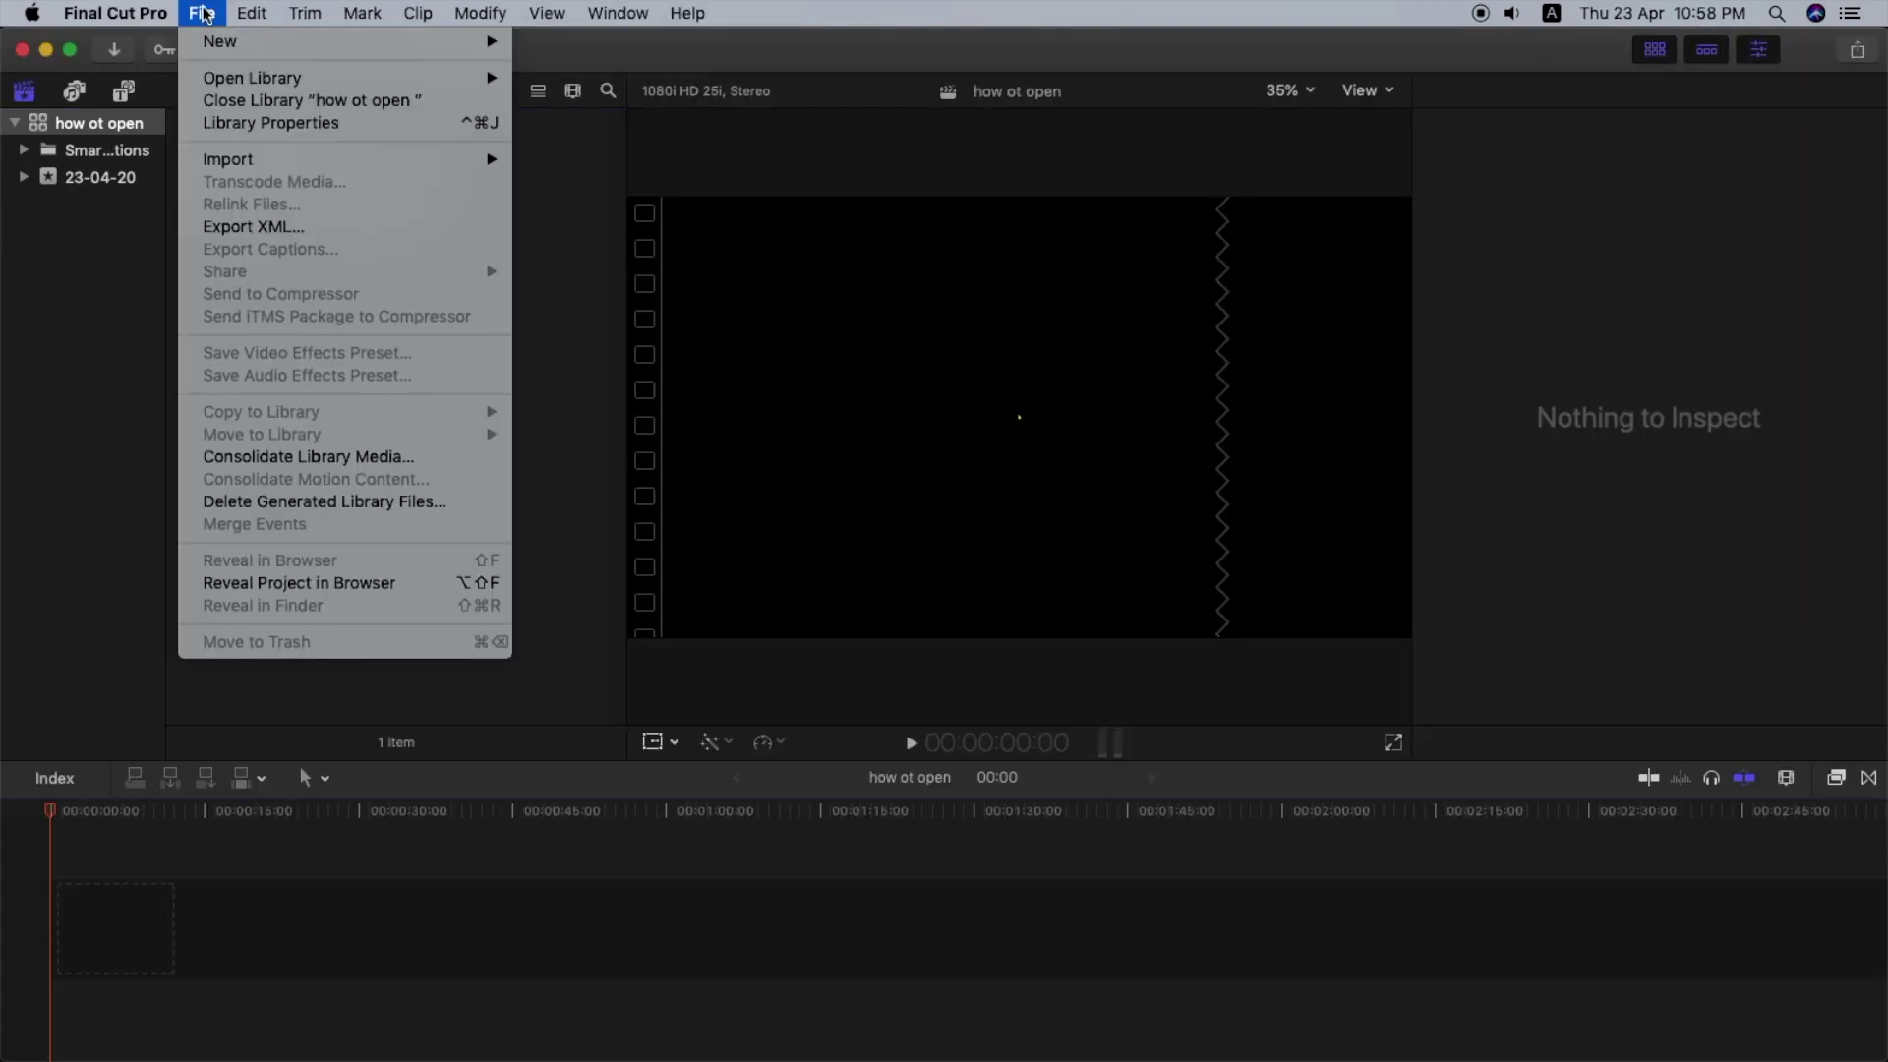
{"action": "left_click", "coordinate": [202, 13]}
- Open the Media Import window, targeting the sony event, via the library's shortcut menu
{"action": "left_click", "coordinate": [202, 13]}
{"action": "mouse_move", "coordinate": [438, 160]}
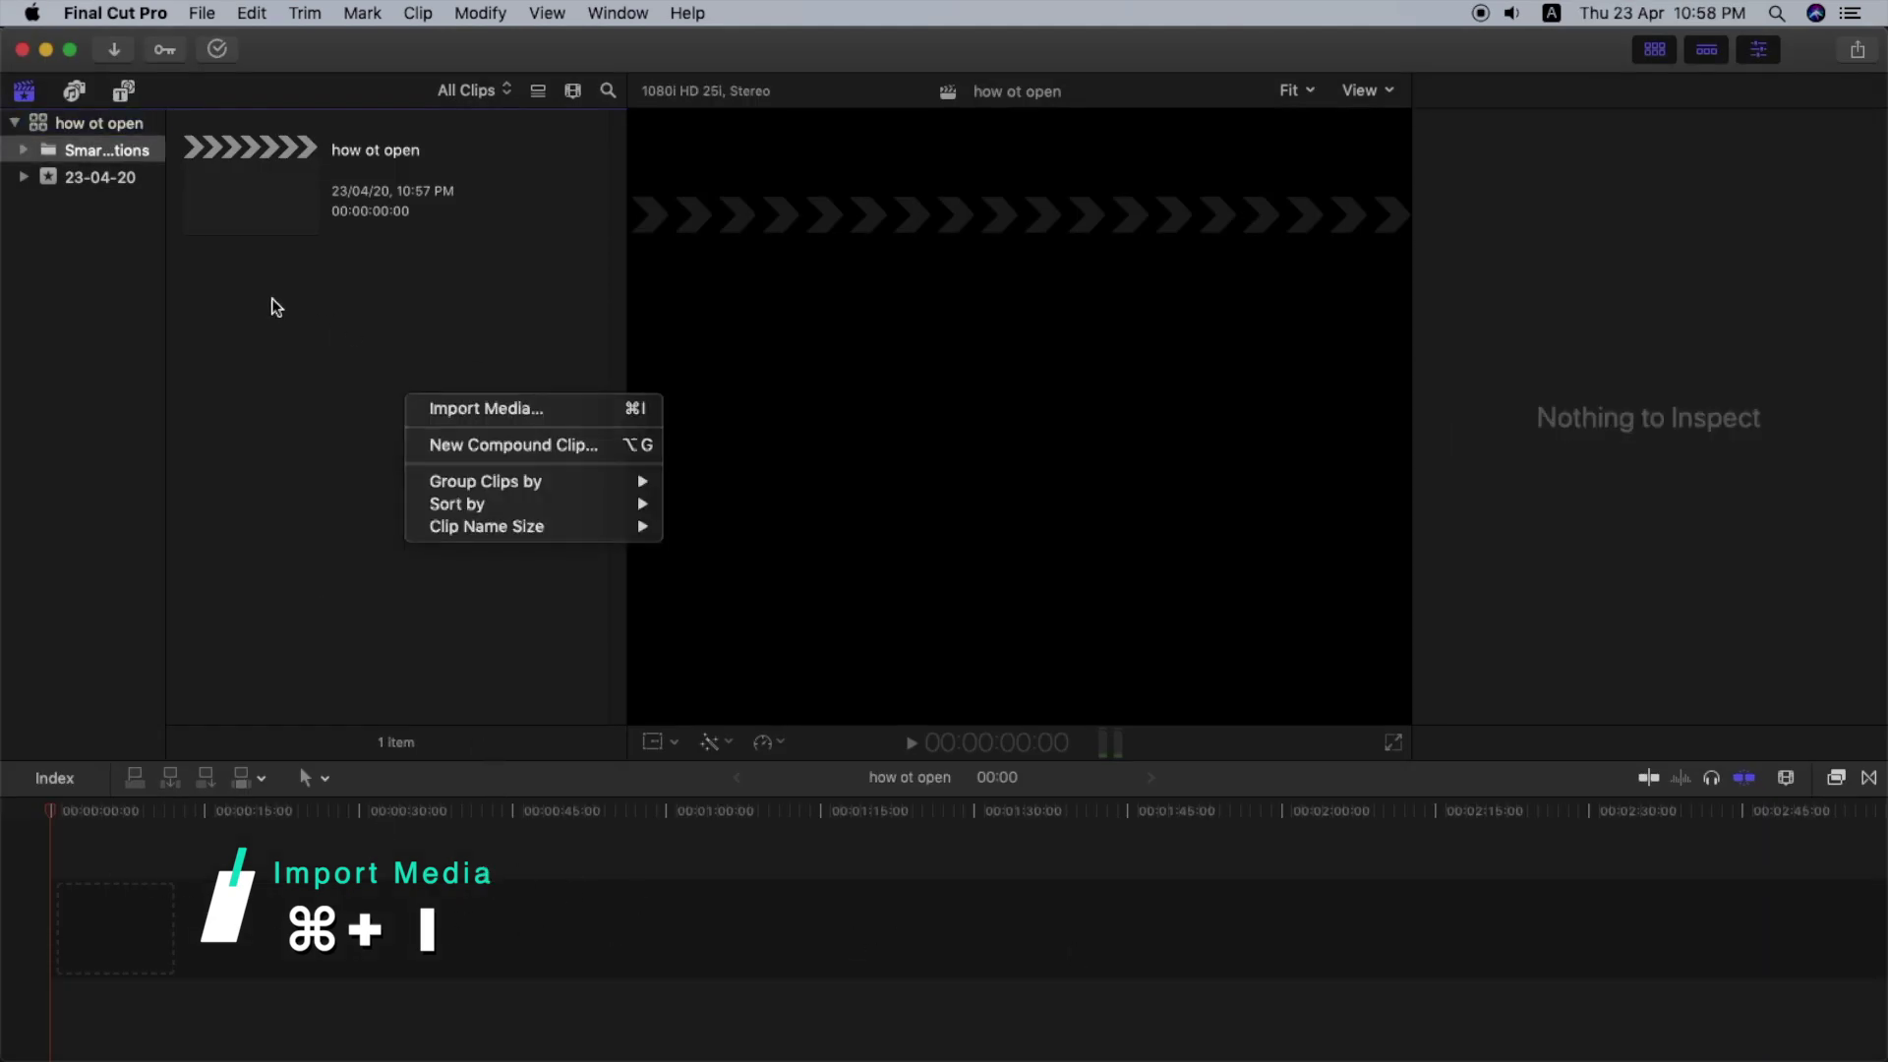
{"action": "left_click", "coordinate": [276, 306]}
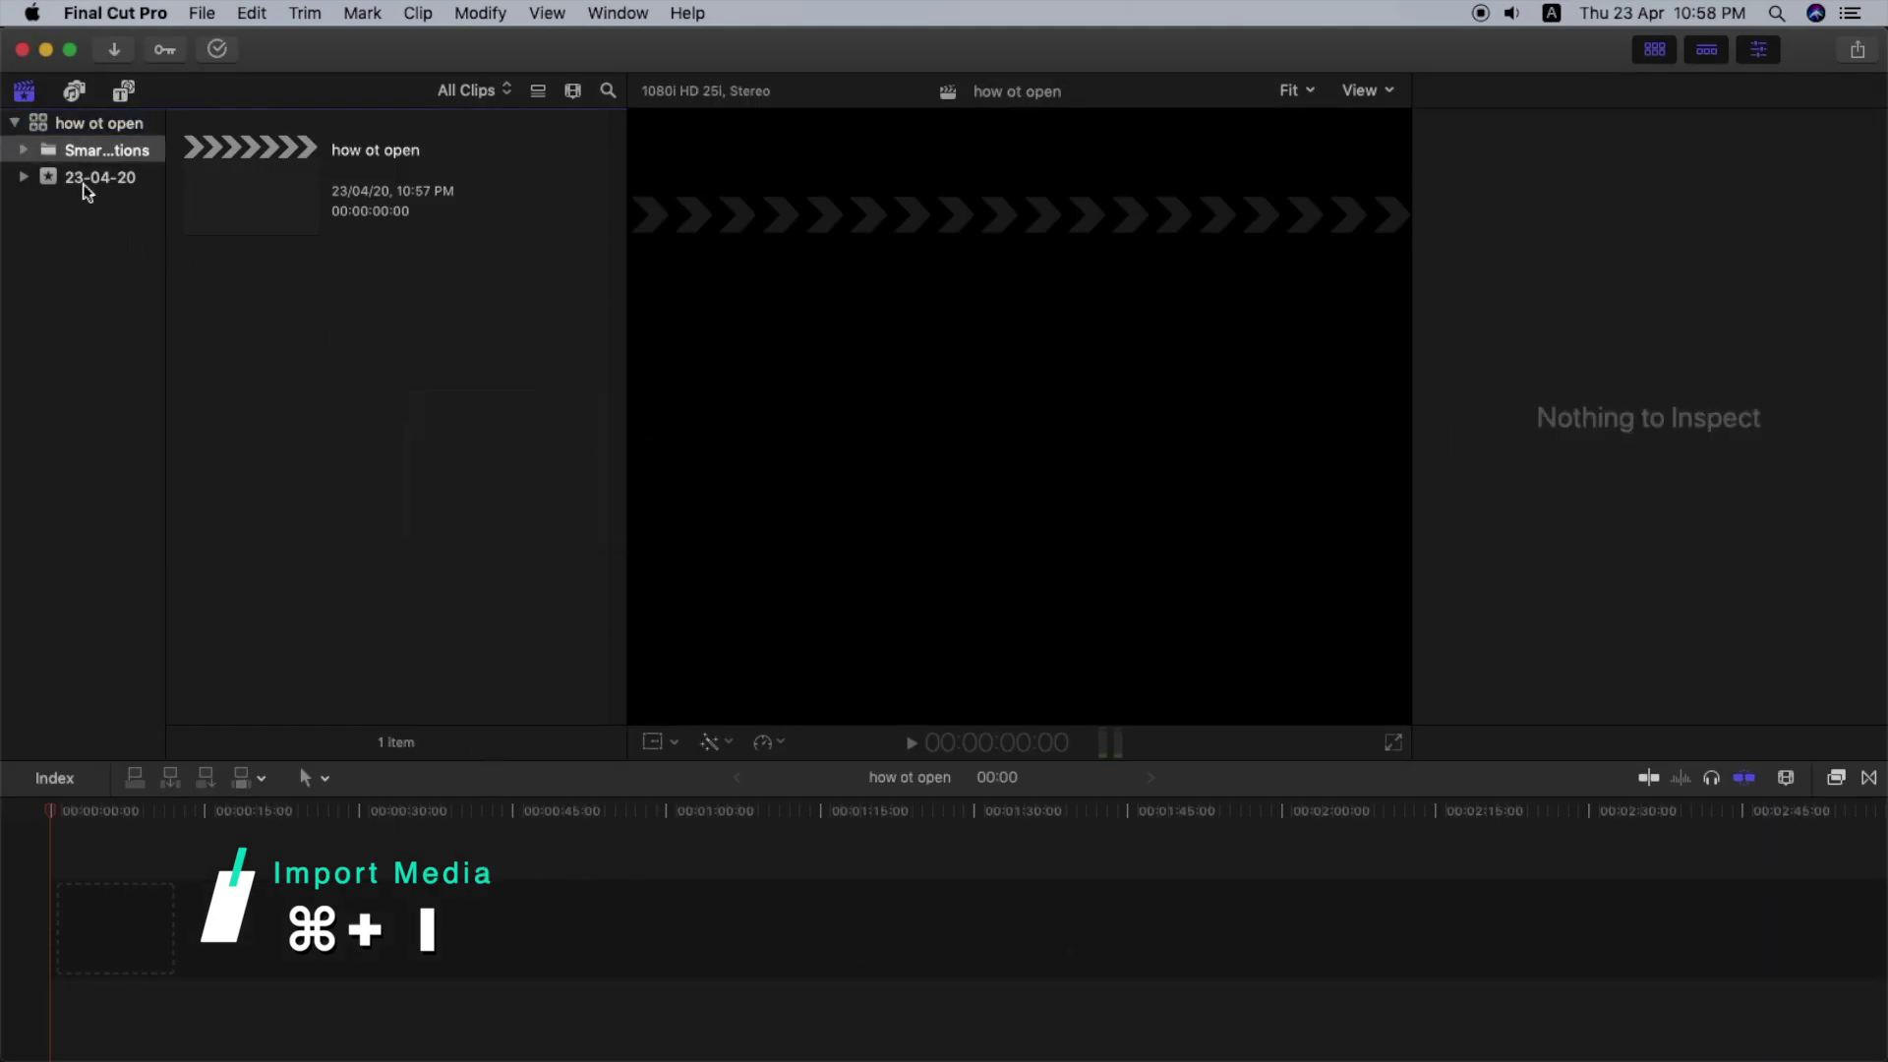
{"action": "right_click", "coordinate": [105, 130]}
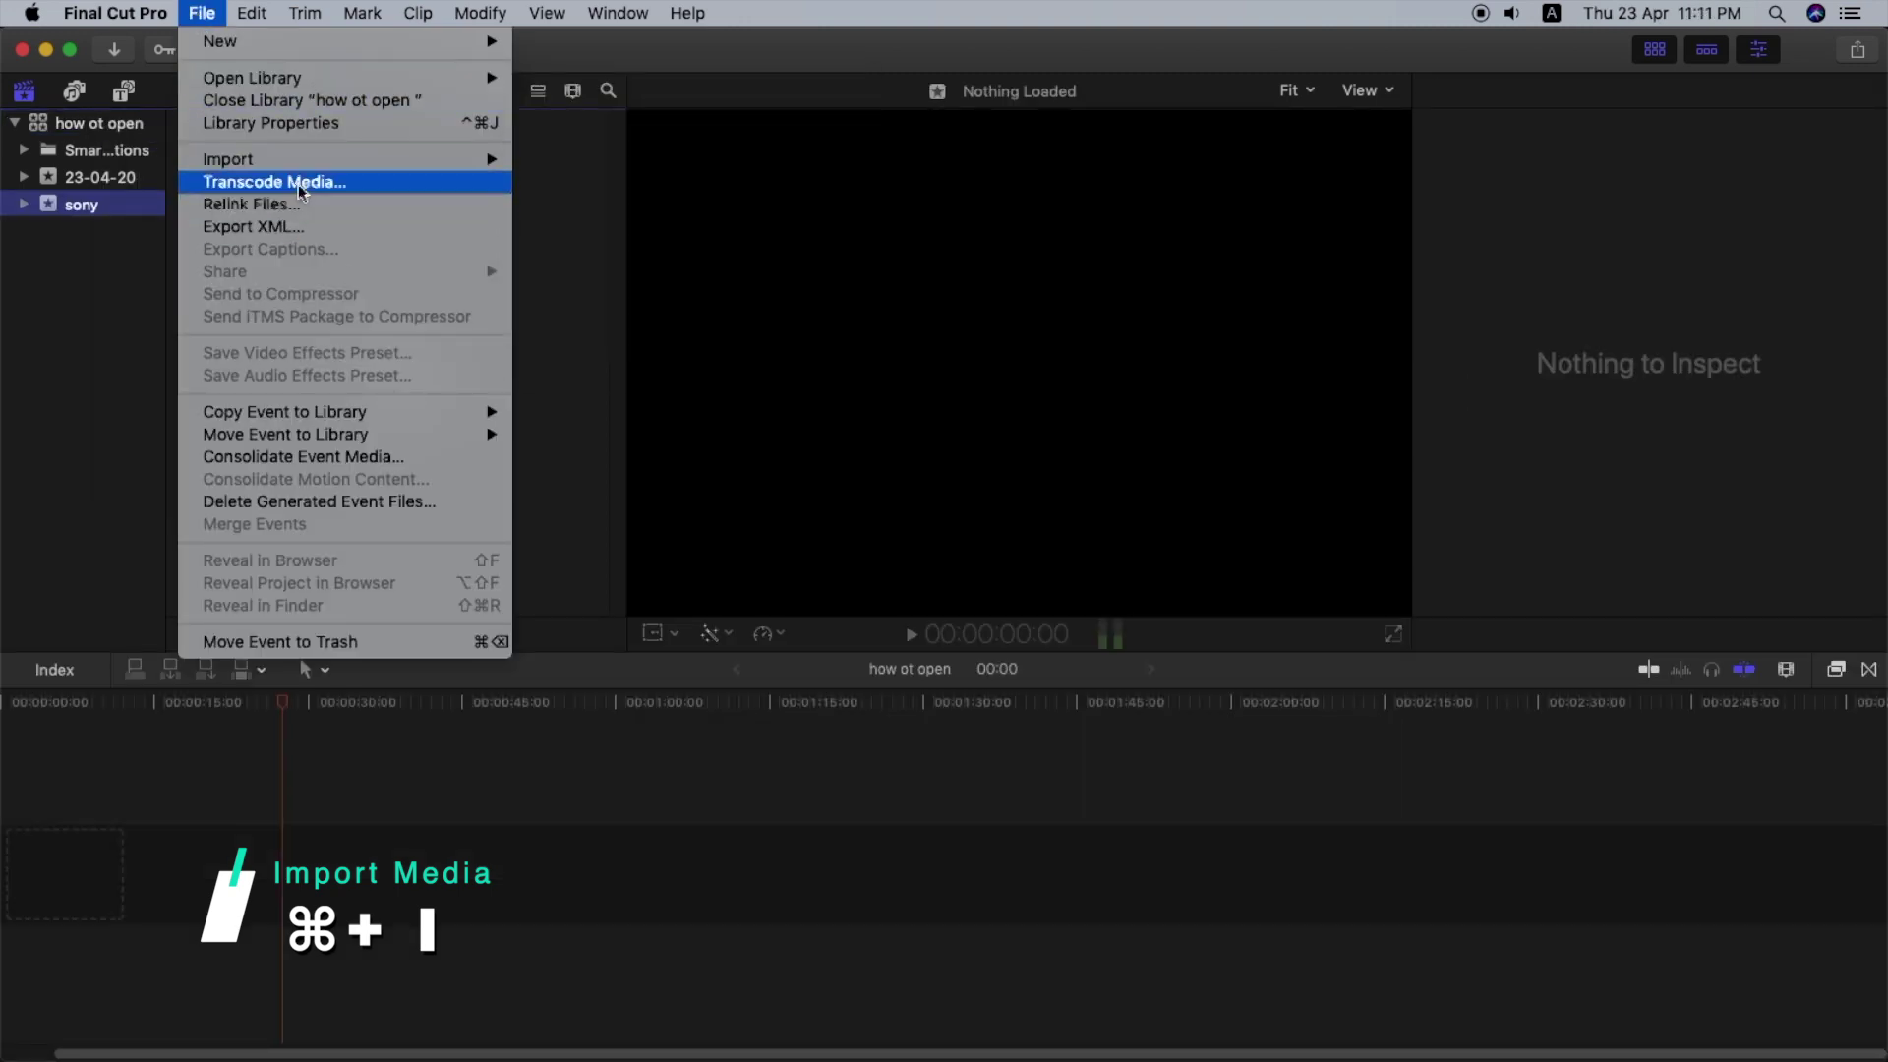
{"action": "mouse_move", "coordinate": [300, 166]}
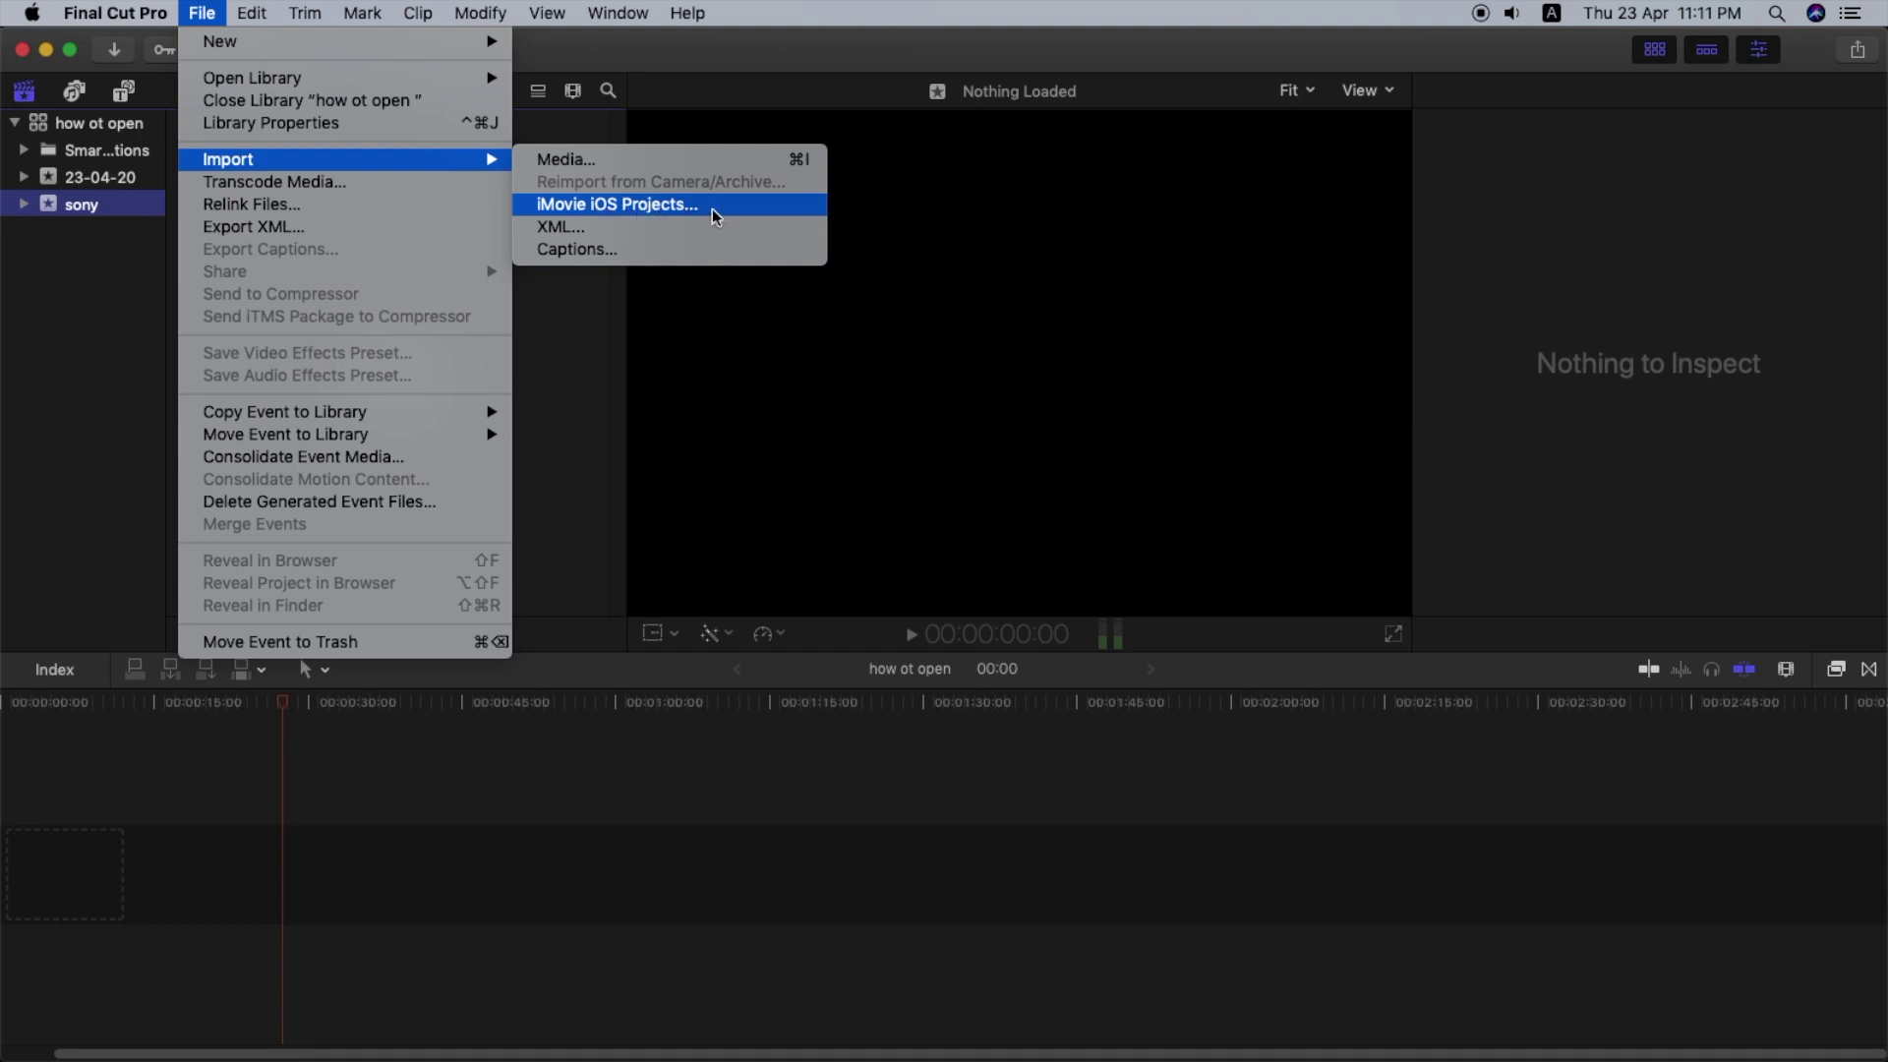
{"action": "left_click", "coordinate": [813, 169]}
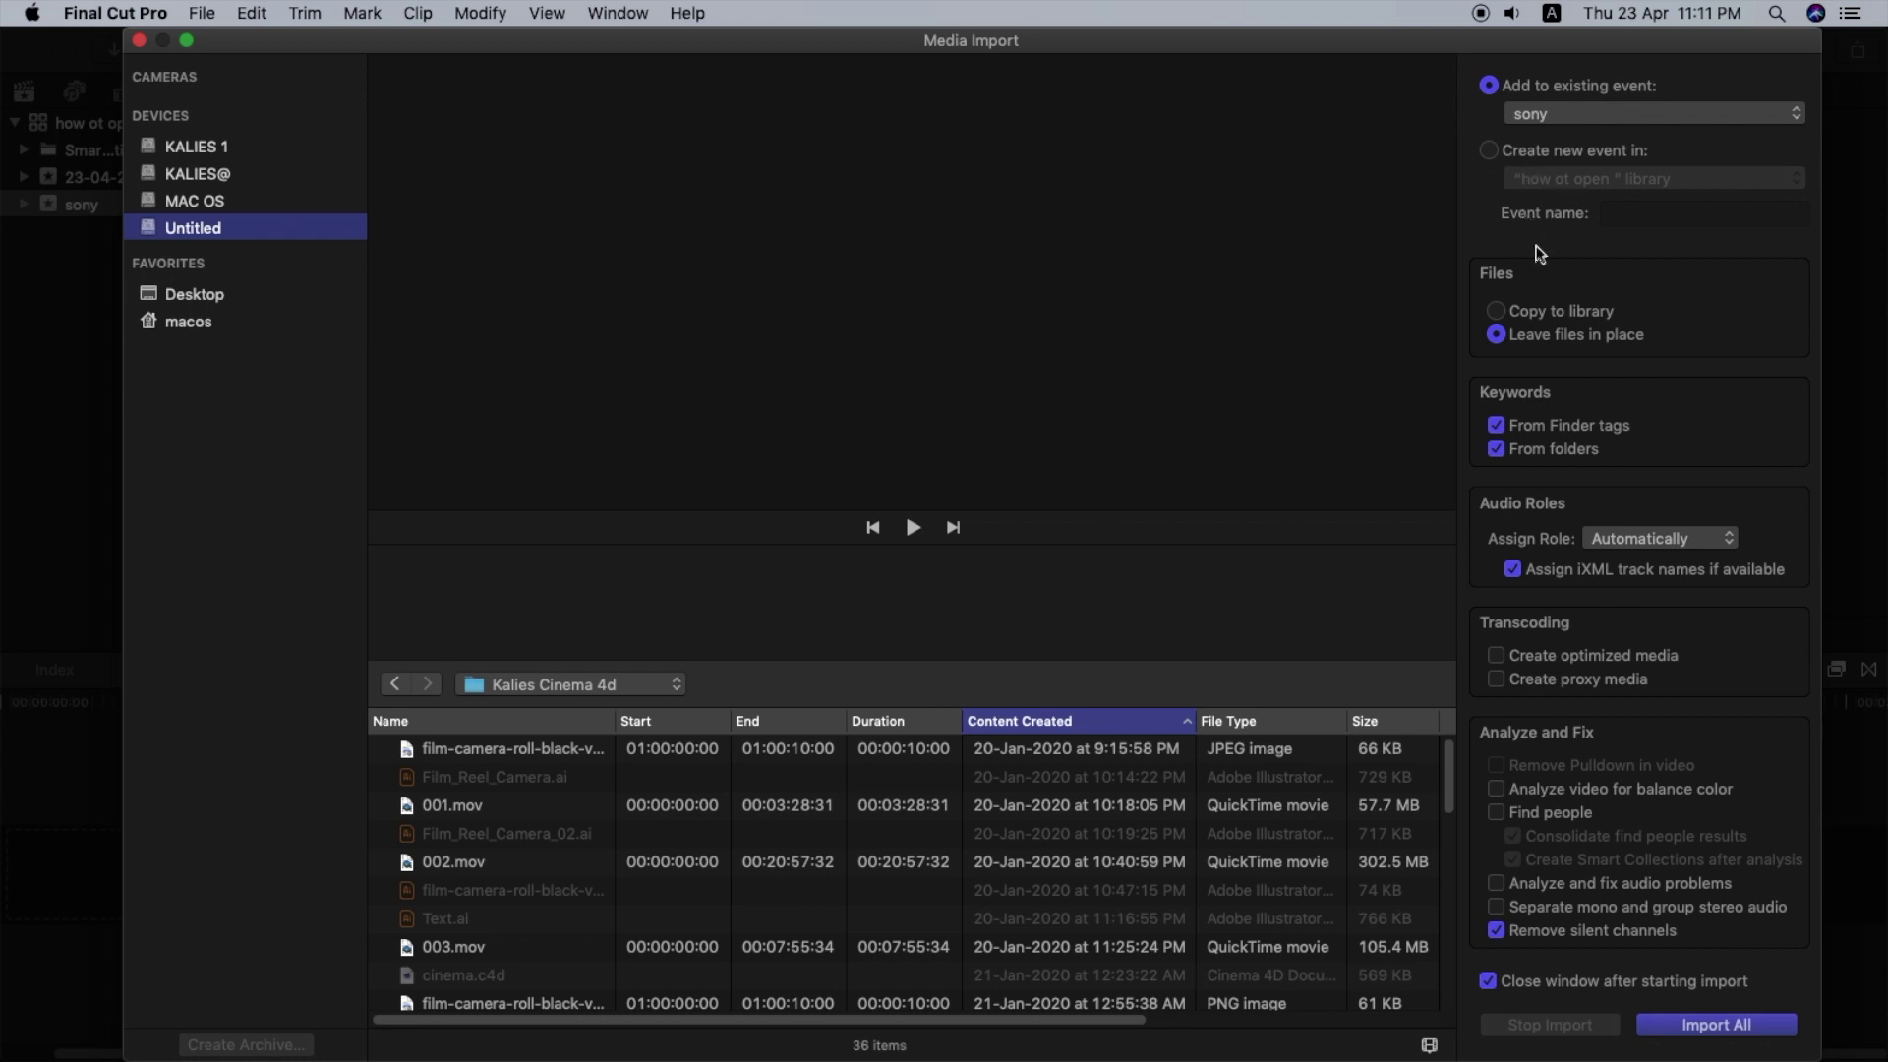
- Select the Copy to library option under Files in Media Import
{"action": "left_click", "coordinate": [1504, 313]}
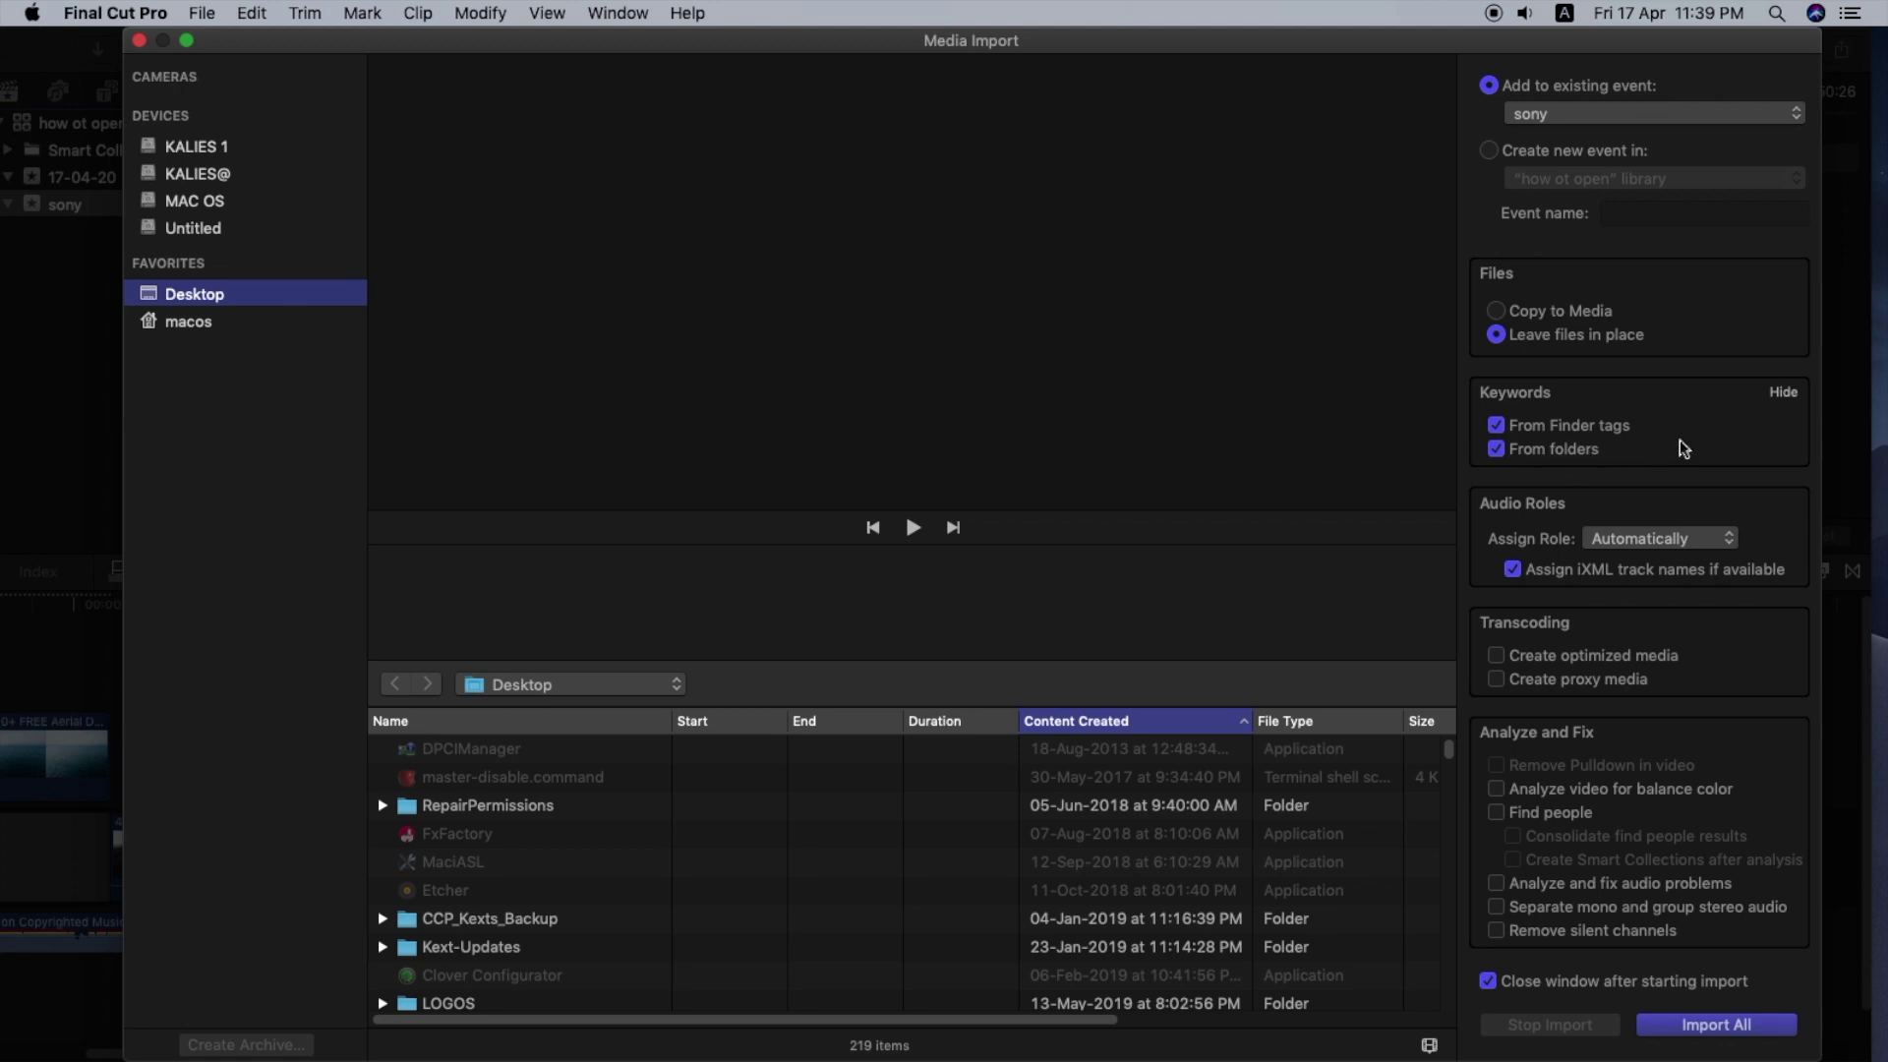
{"action": "left_click", "coordinate": [1667, 536]}
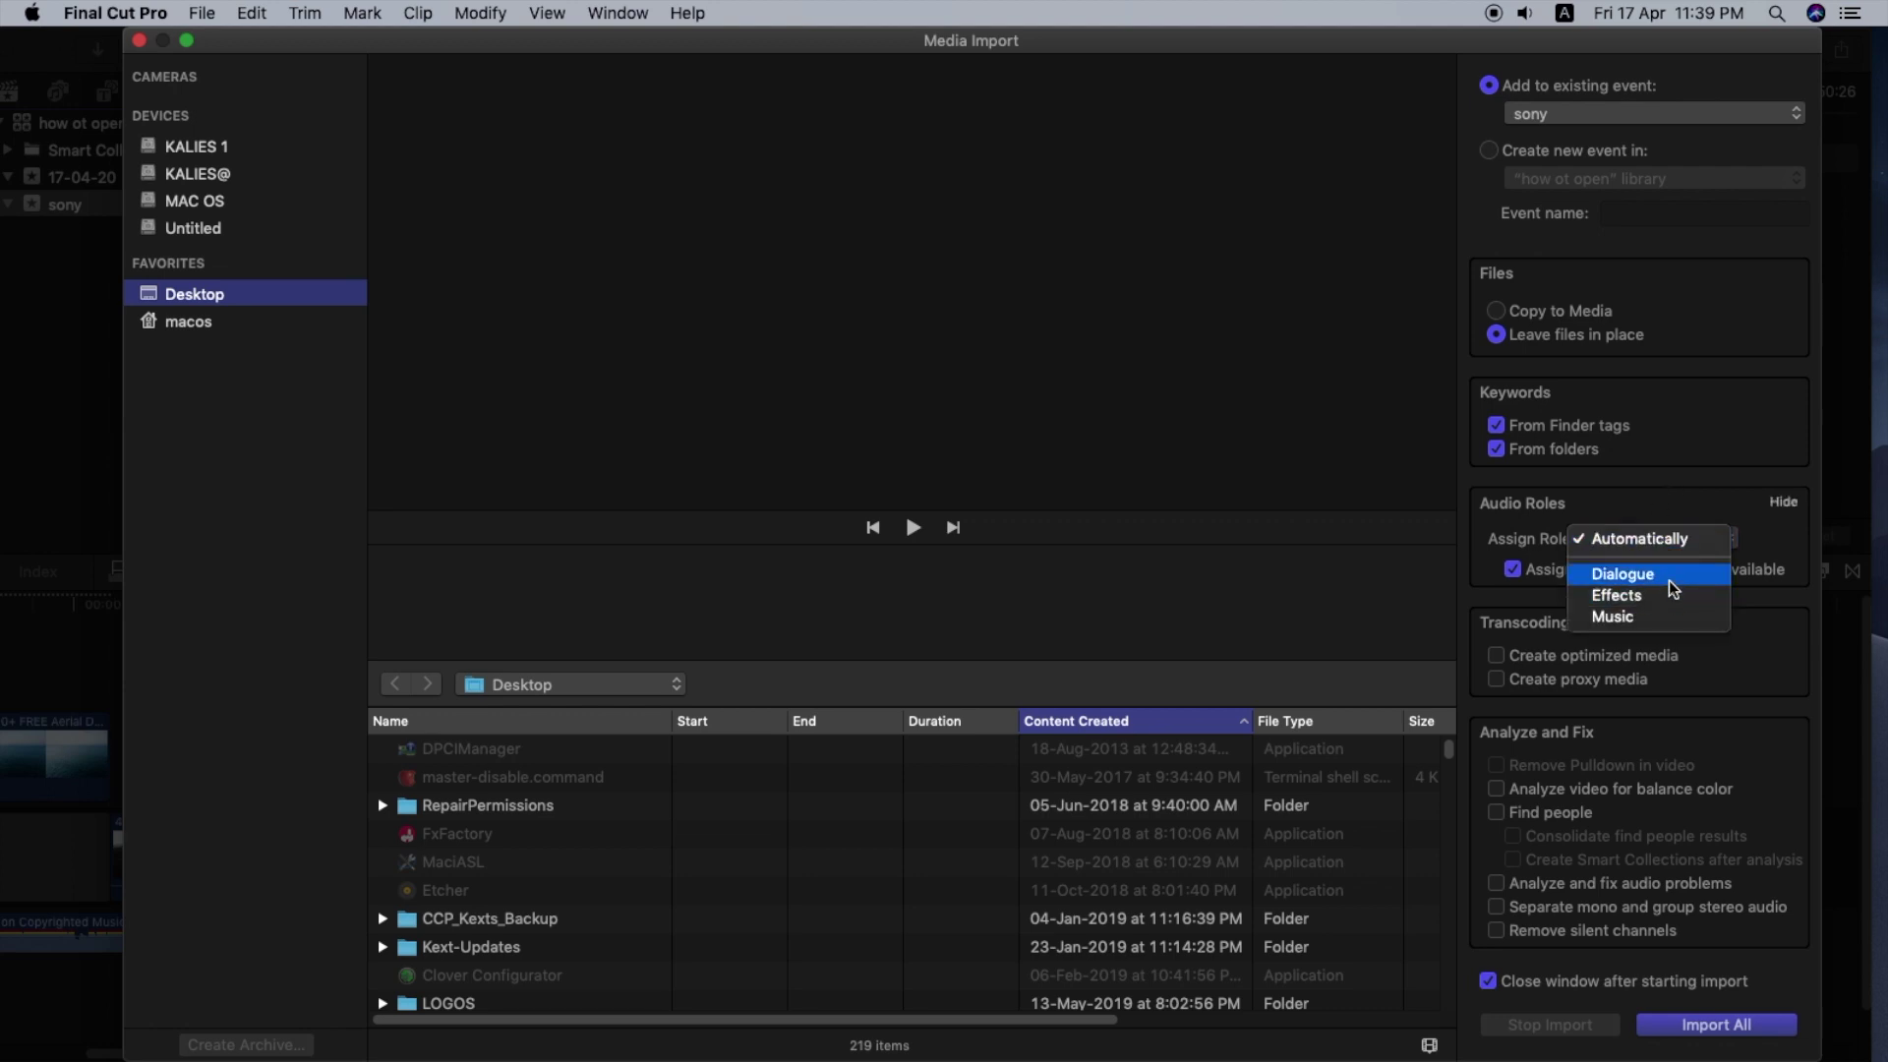
{"action": "left_click", "coordinate": [1668, 493]}
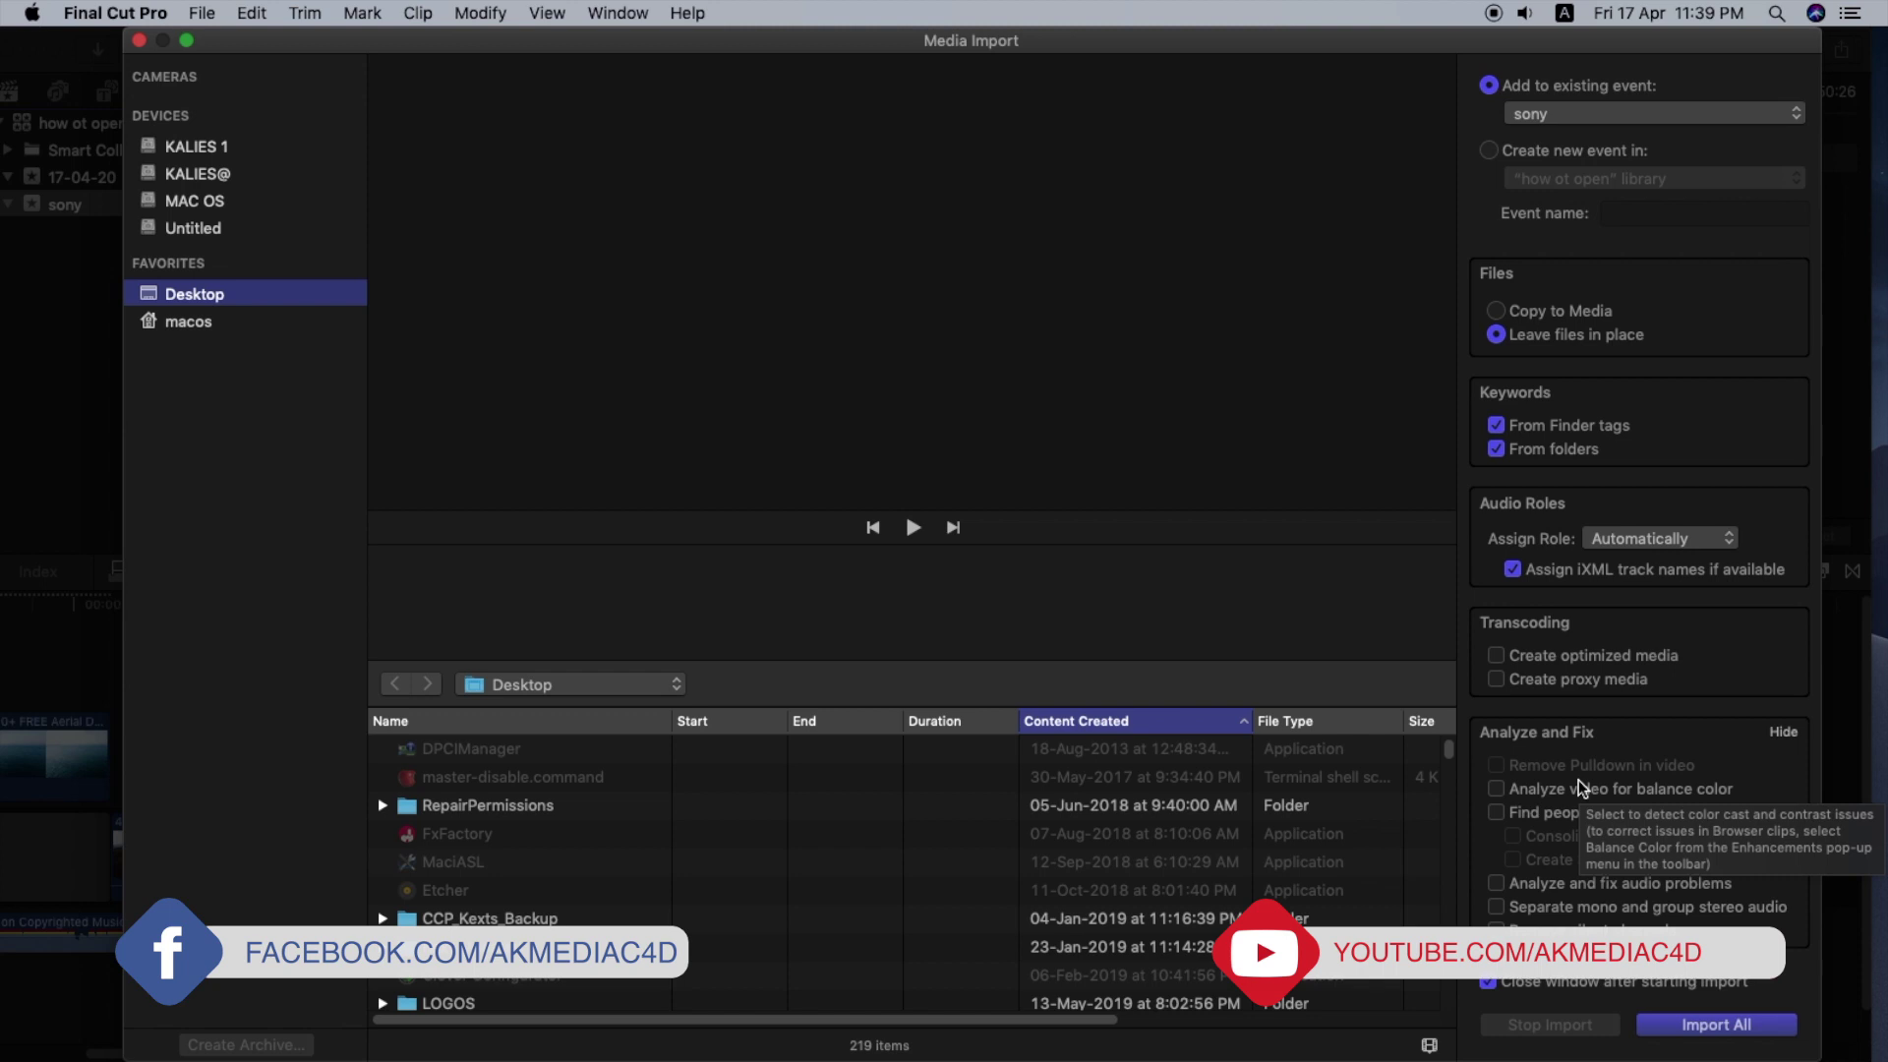
- Turn on balance color analysis and Find people, then turn both off again
{"action": "left_click", "coordinate": [1496, 790]}
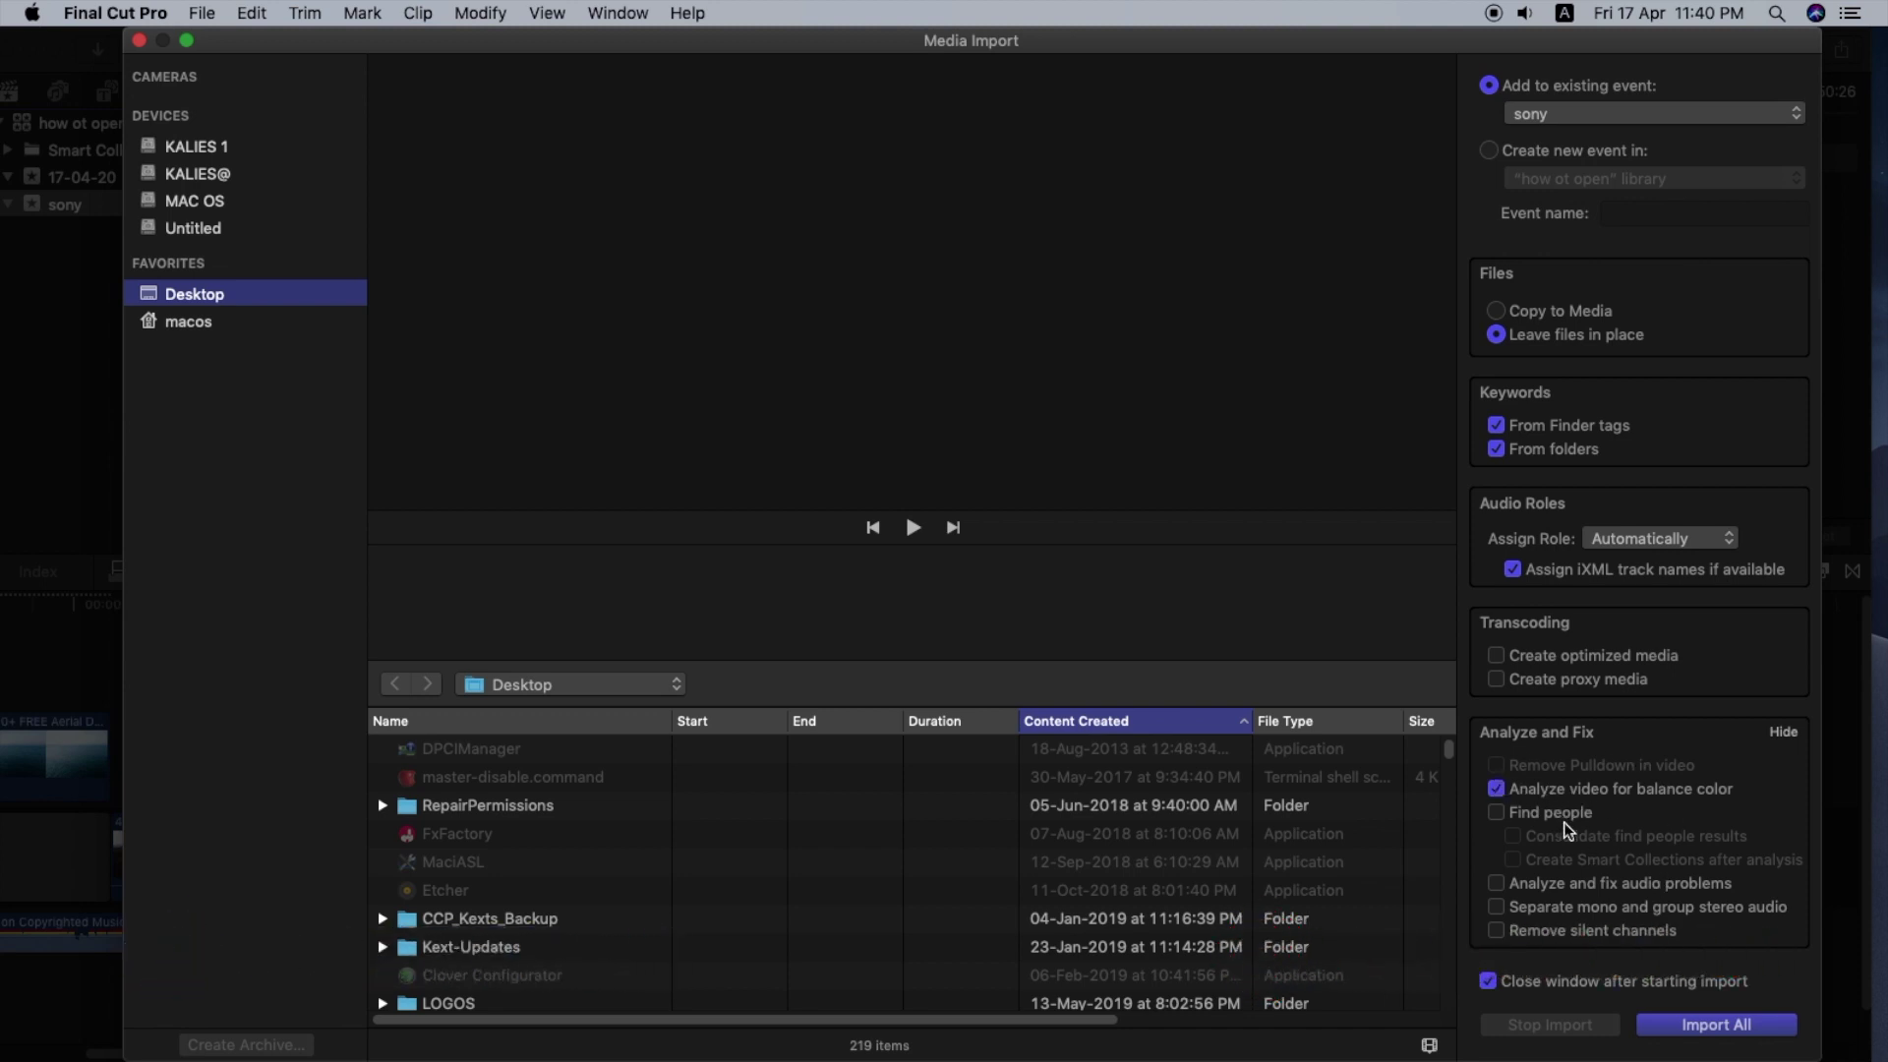
{"action": "left_click", "coordinate": [1498, 814]}
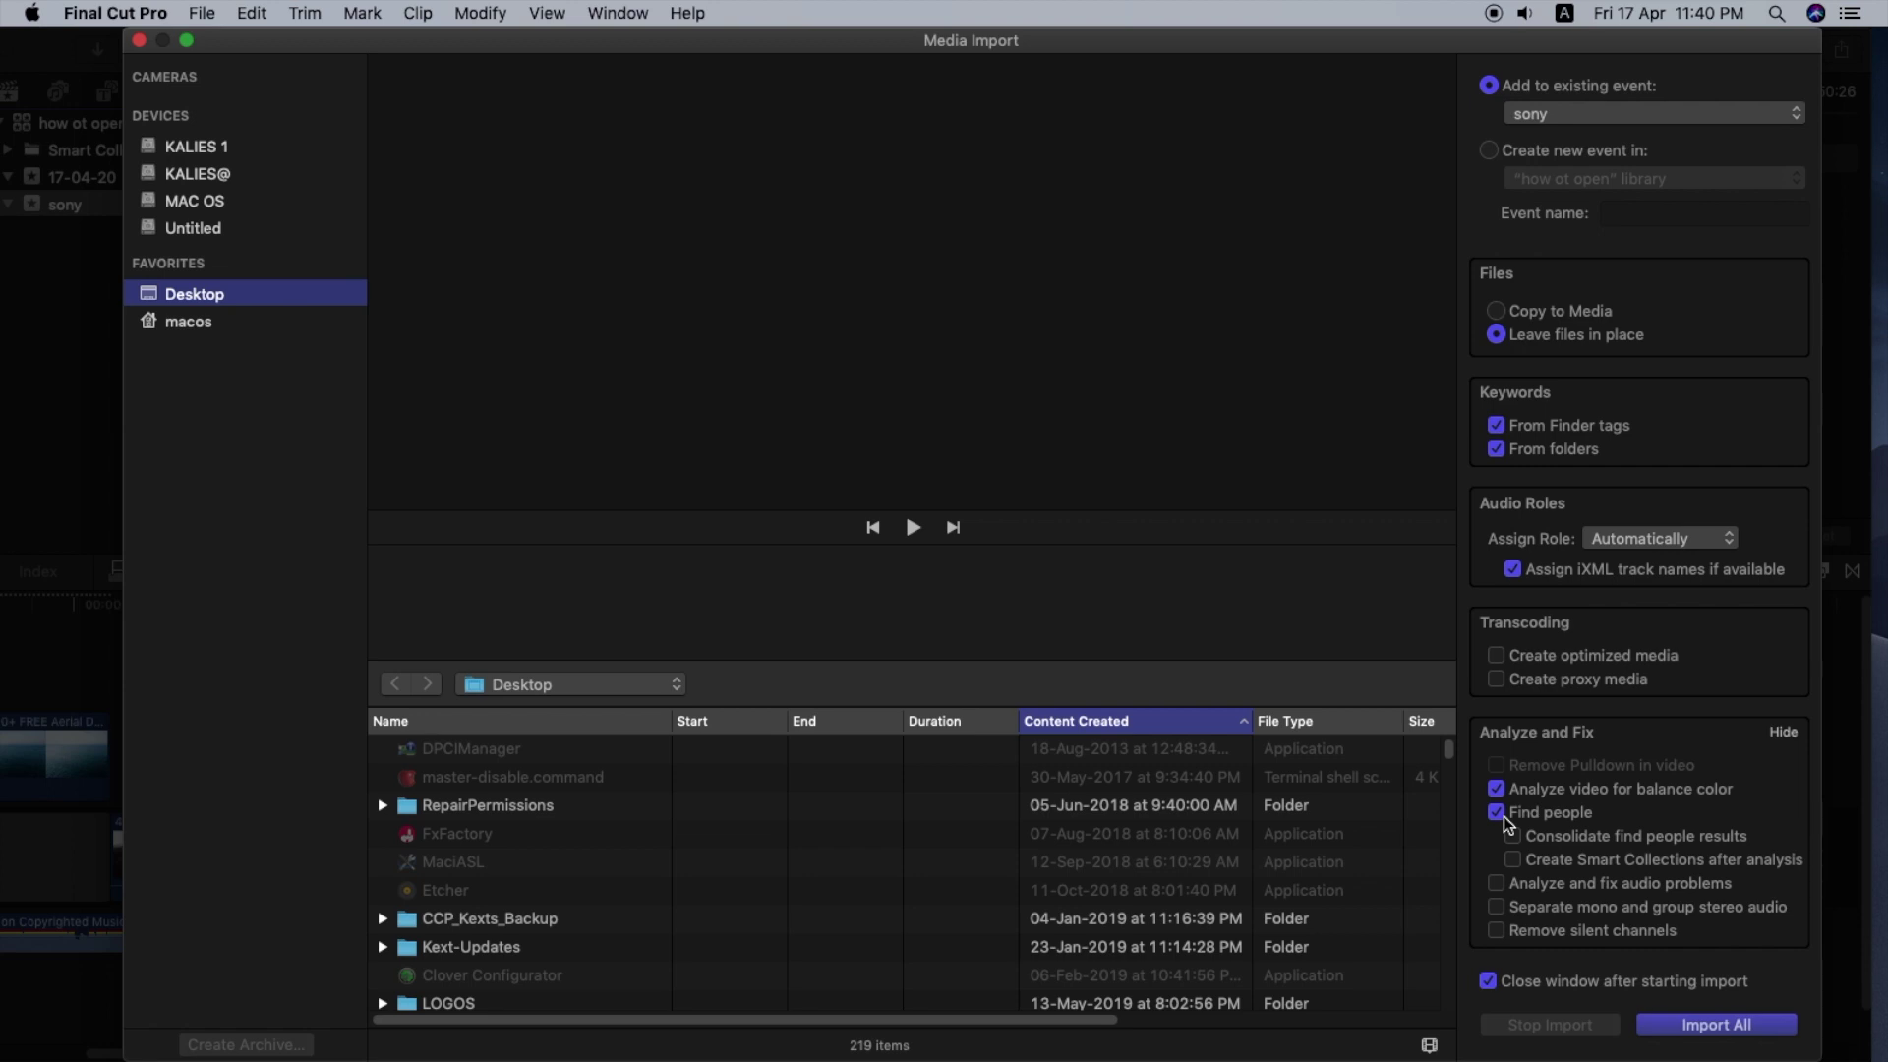
{"action": "left_click", "coordinate": [1498, 814]}
{"action": "left_click", "coordinate": [1496, 792]}
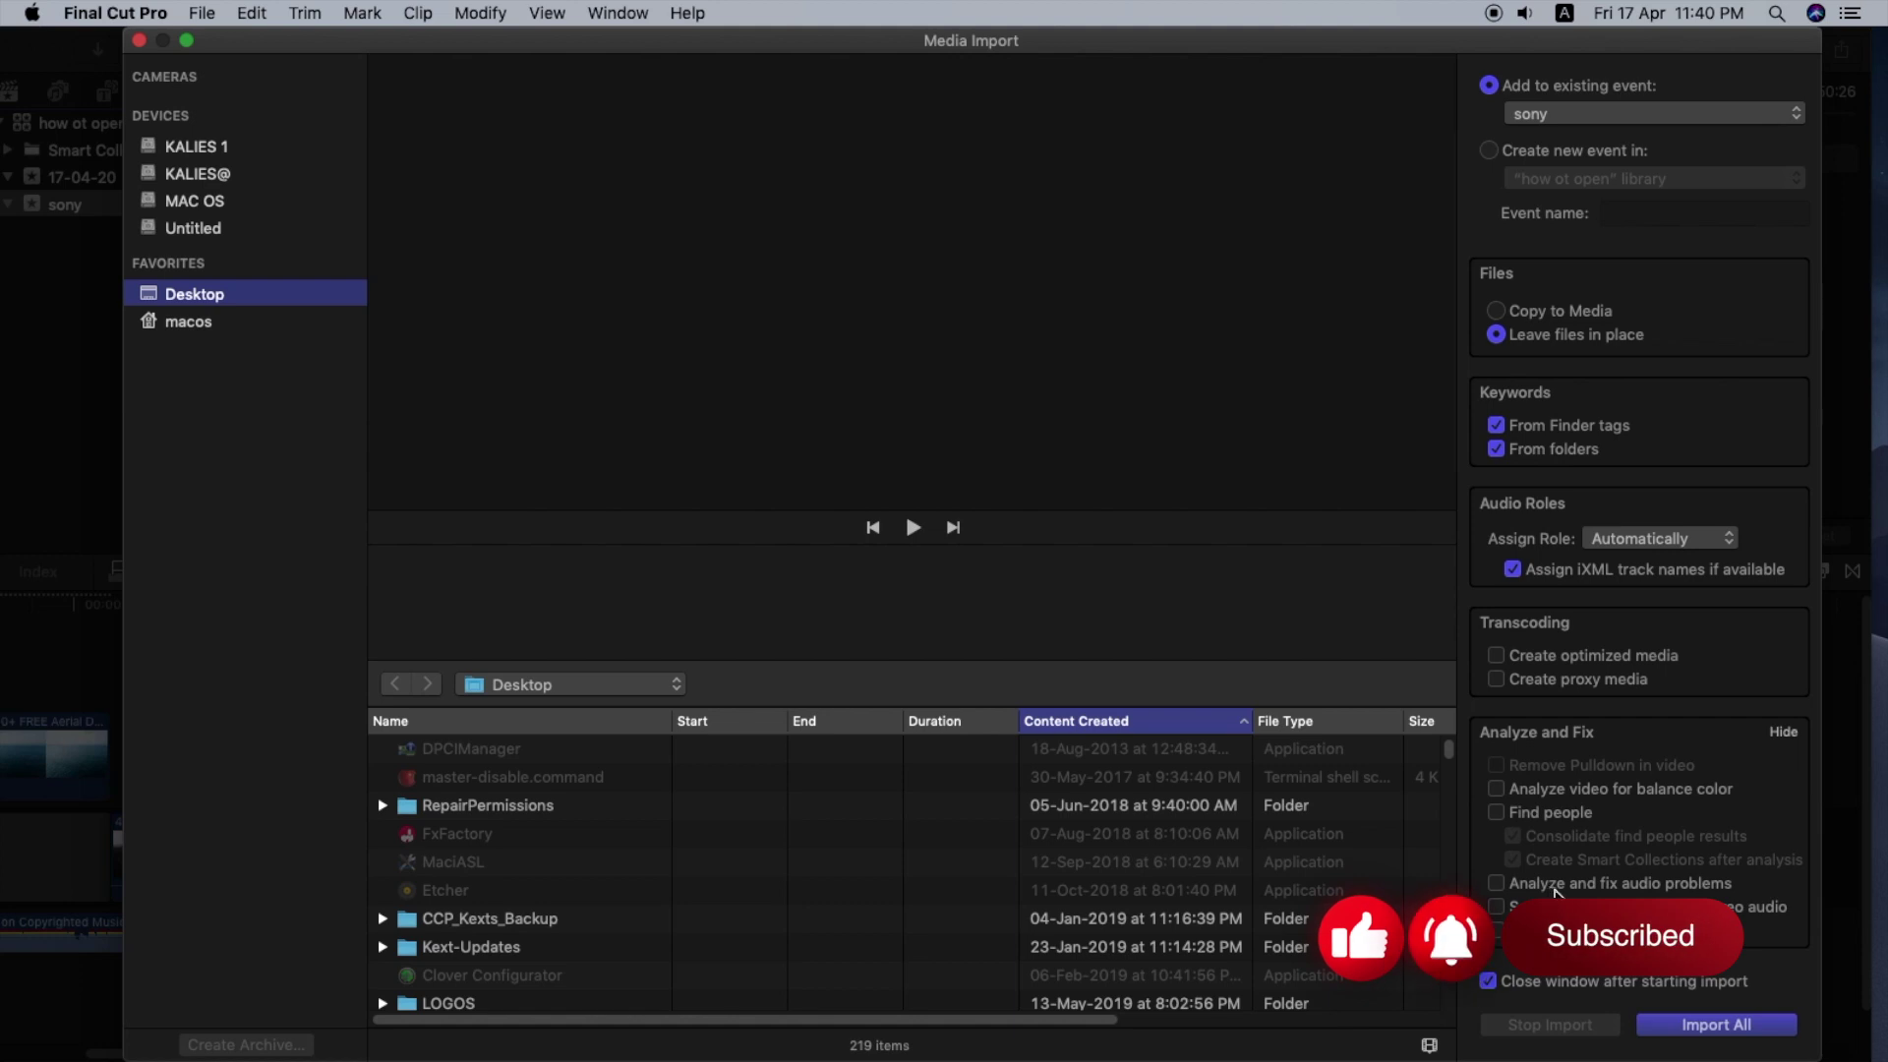